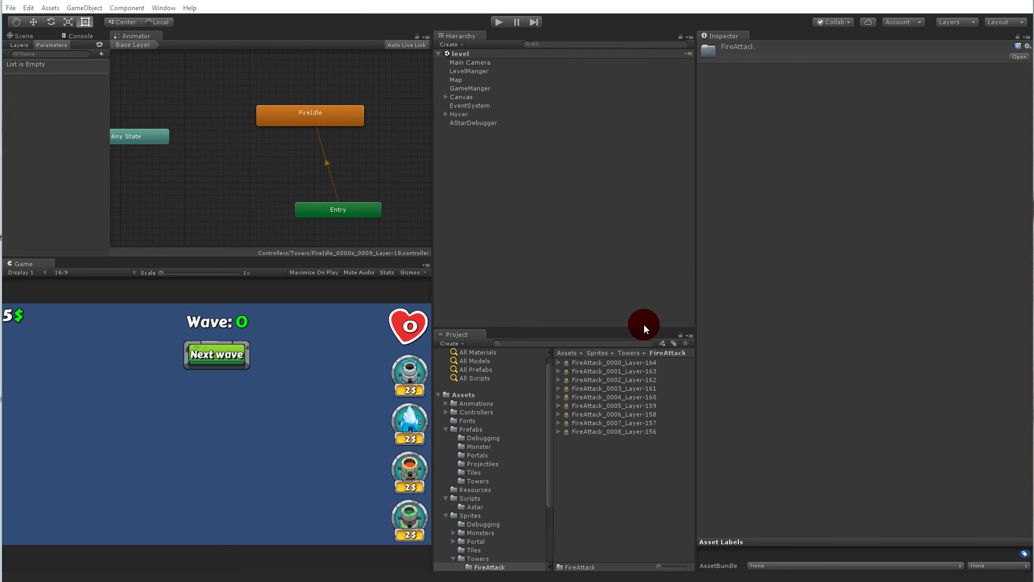
Browse to Assets > Sprites > Towers > FireAttack to list its nine sprite frames.
scroll(518, 483, down, 3)
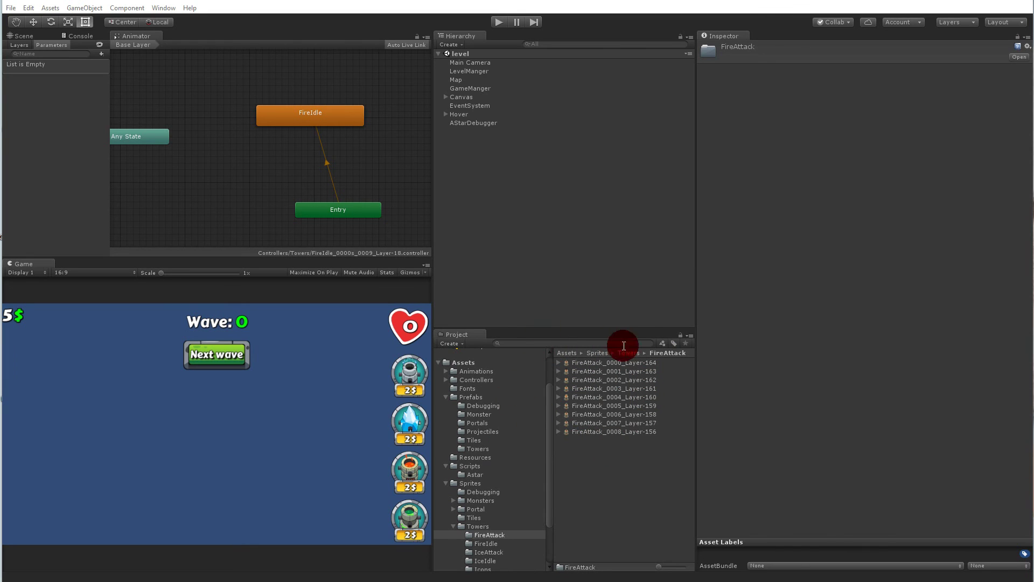
click(476, 527)
click(488, 483)
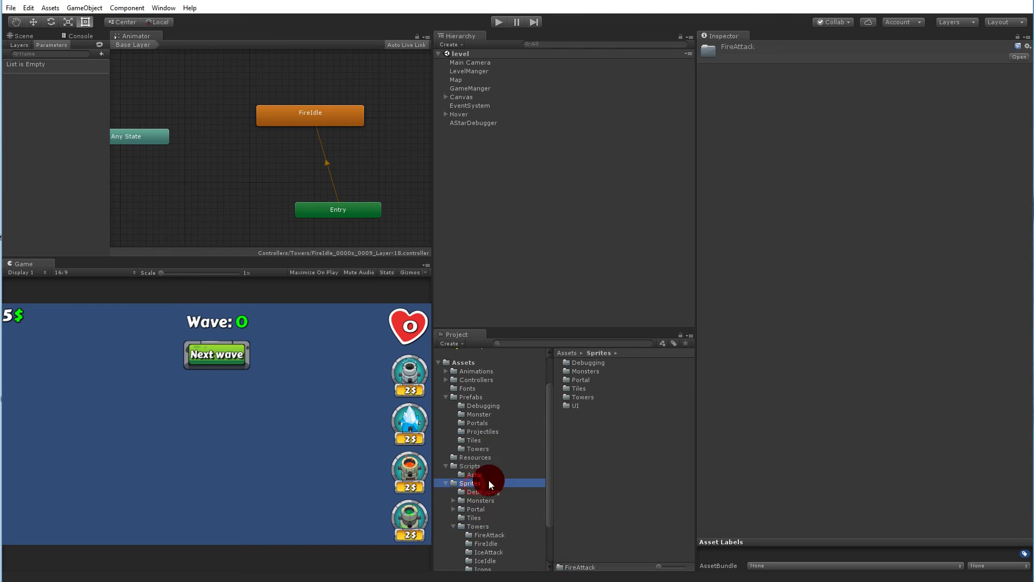
click(482, 527)
scroll(500, 533, down, 3)
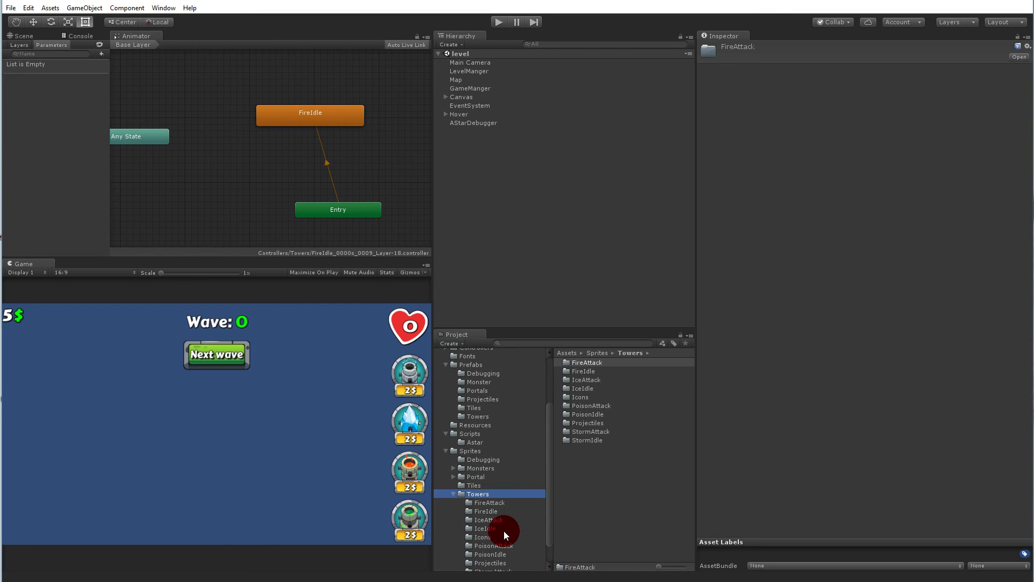
scroll(487, 526, down, 2)
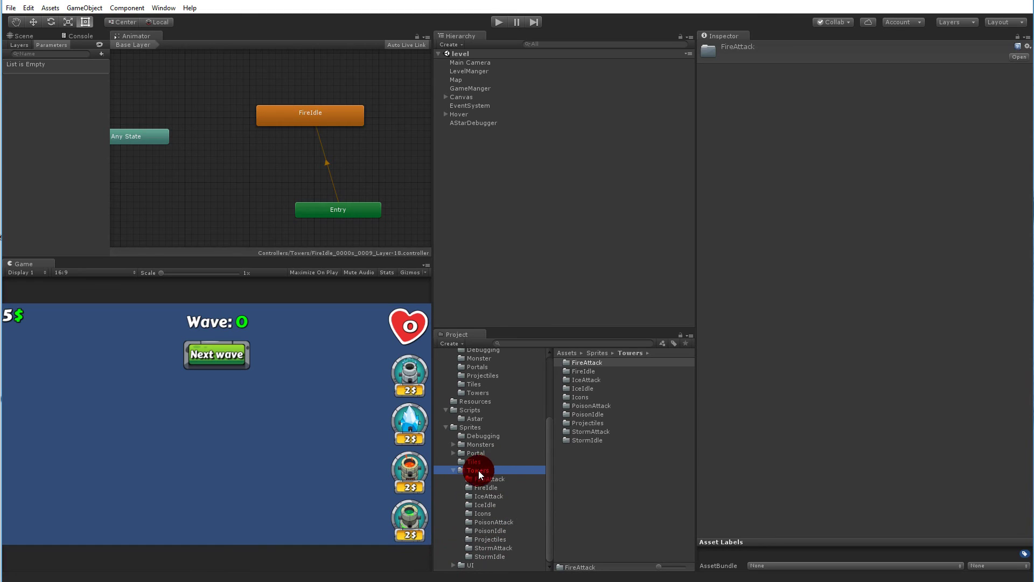
click(489, 479)
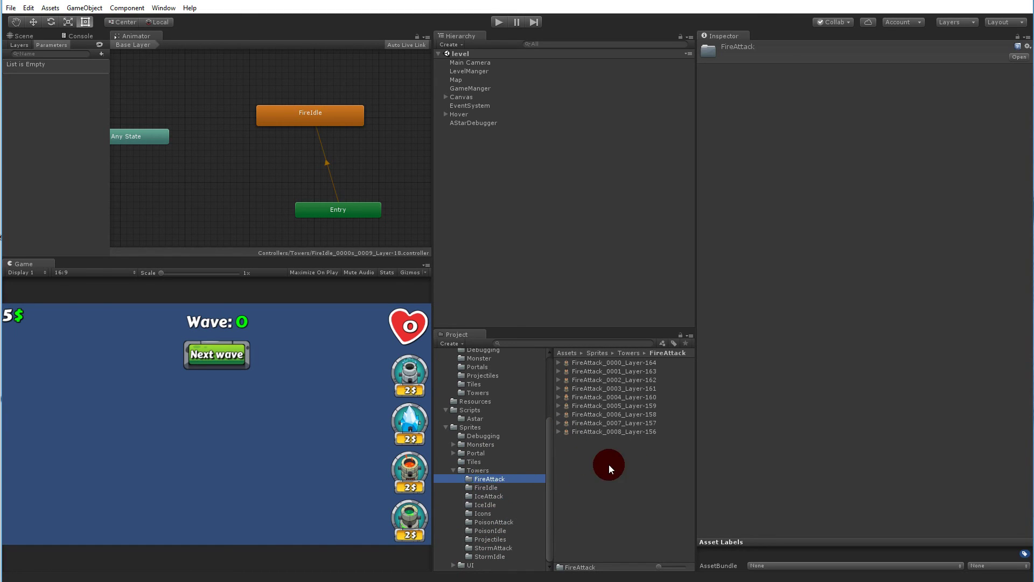
Select all nine FireAttack sprites and apply 300 Pixels Per Unit.
click(613, 422)
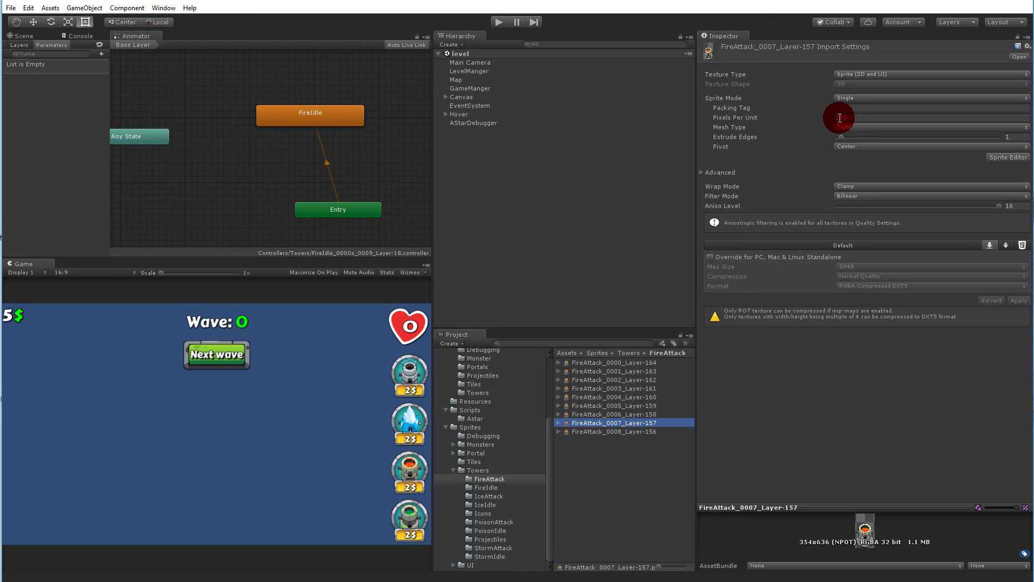
click(639, 431)
shift+click(635, 363)
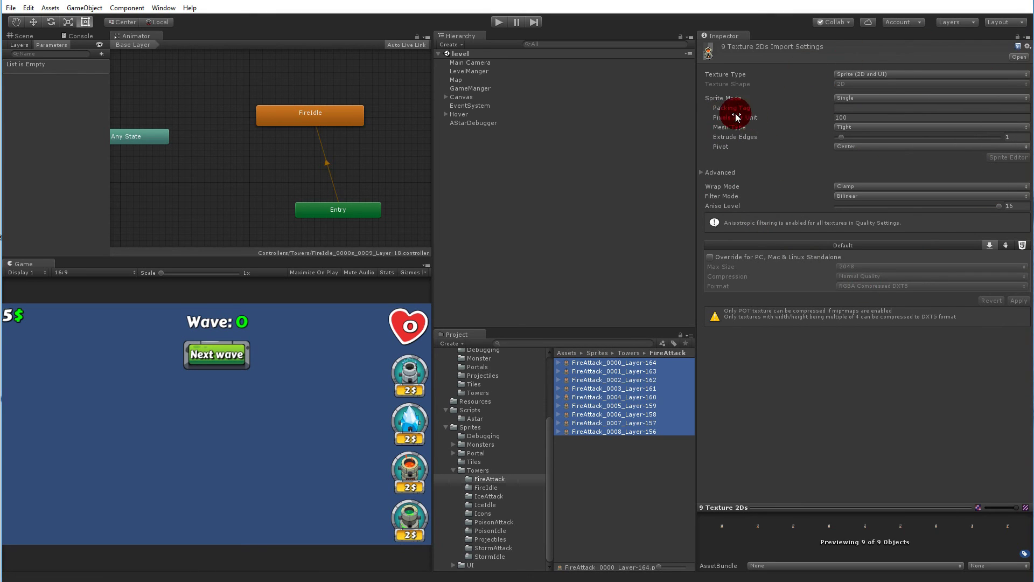
click(847, 117)
text(300)
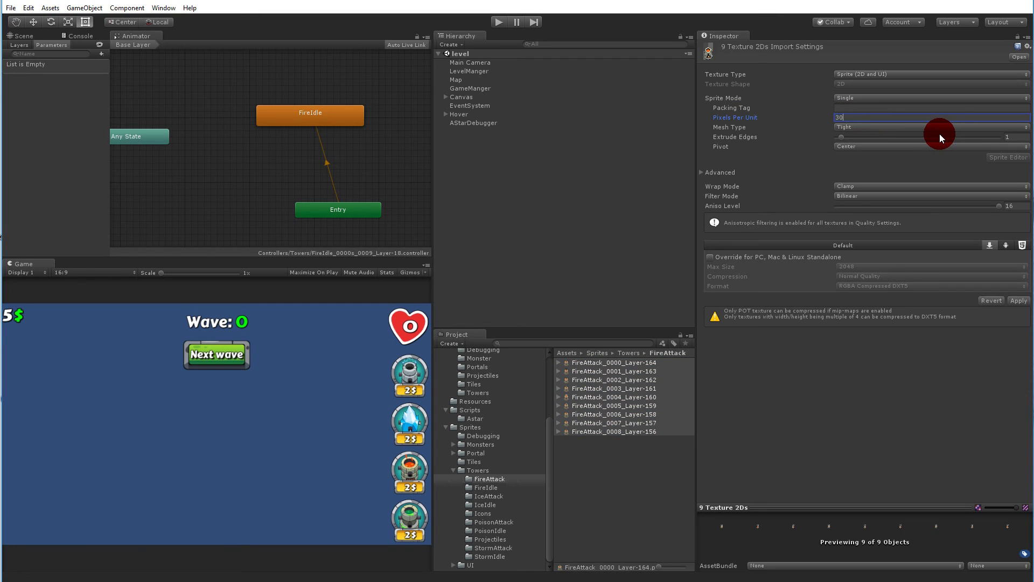
click(1014, 300)
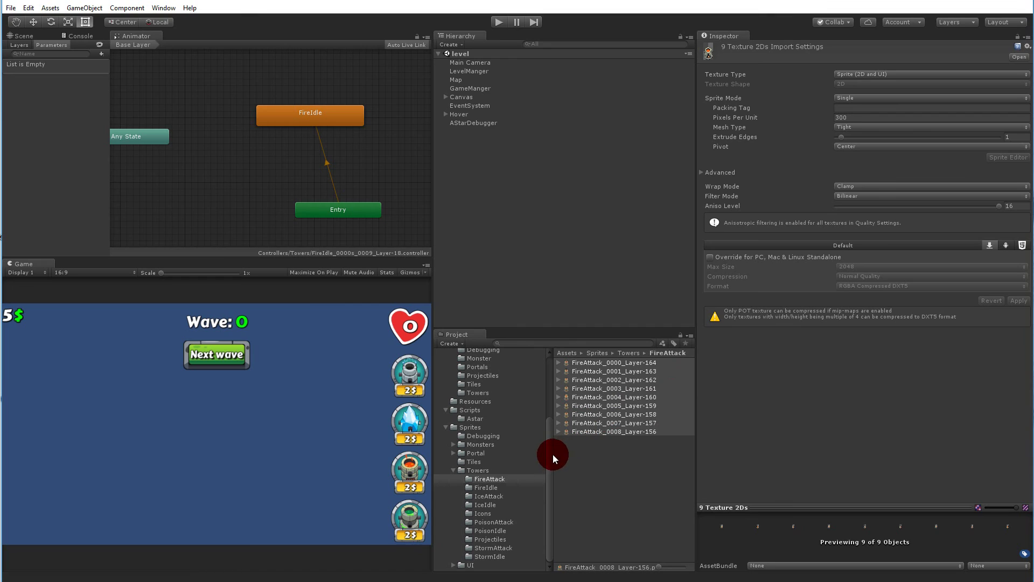
Compare with the FireIdle sprites' settings, then reselect all nine FireAttack sprites.
click(487, 488)
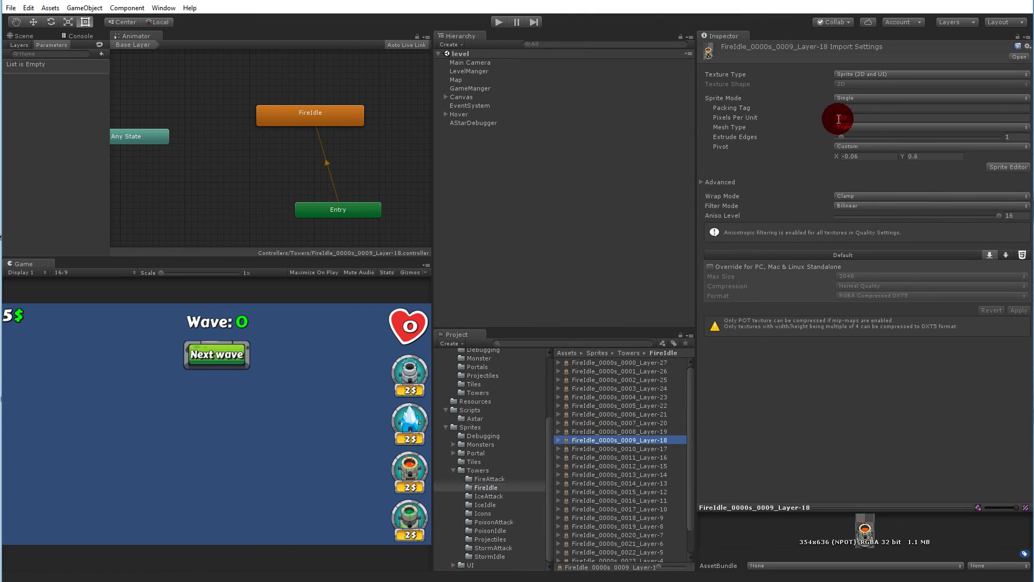
click(487, 478)
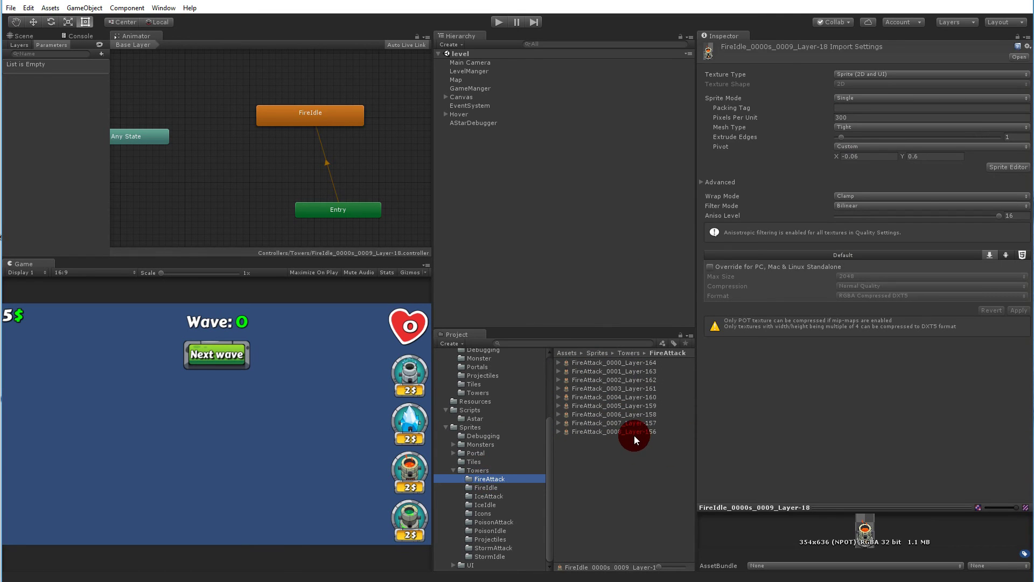
click(624, 434)
shift+click(612, 364)
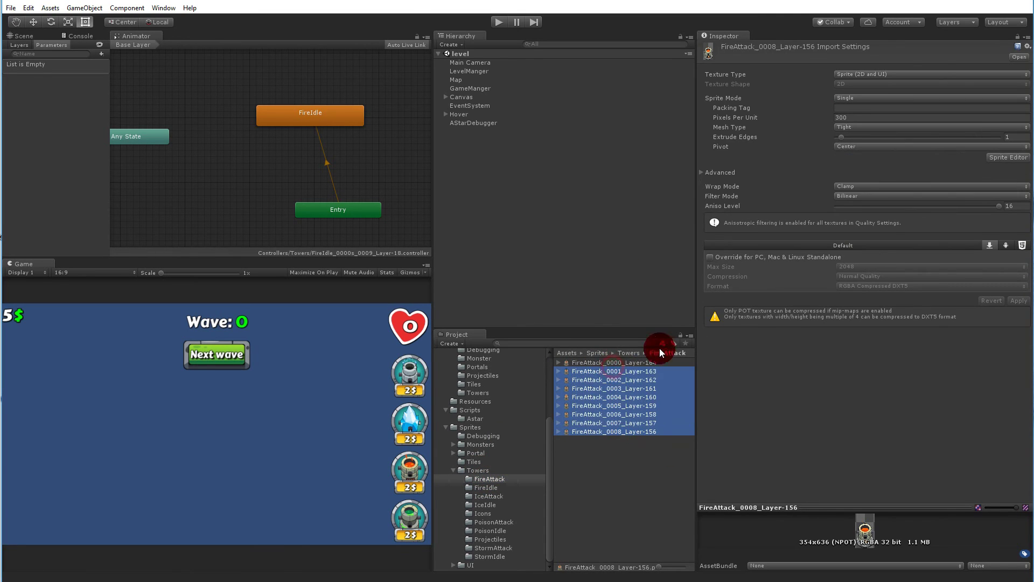
Drag the FireAttack sprites into the scene and save the clip as Animations/Towers/FireAttack.
drag(599, 364, 547, 207)
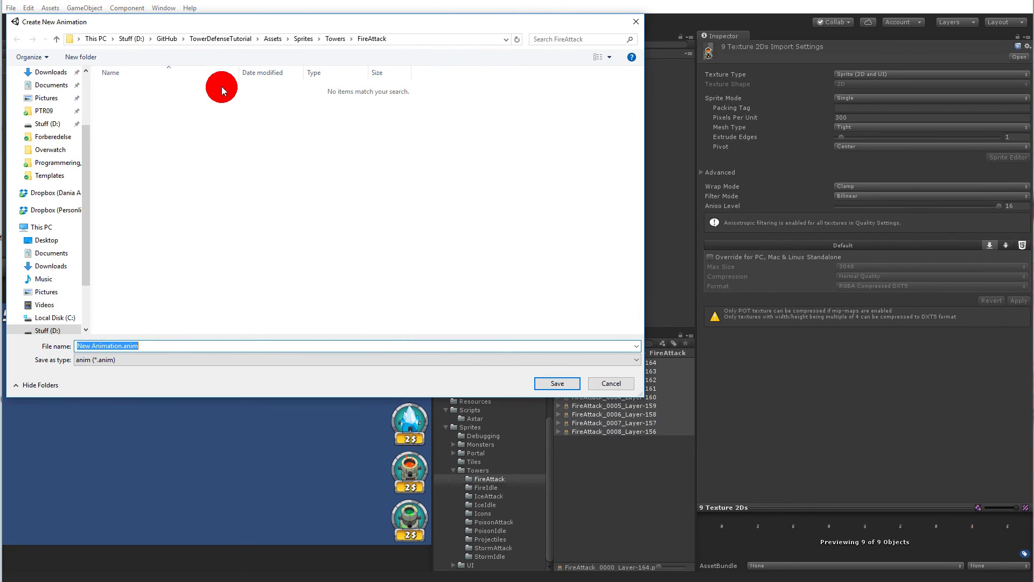
click(272, 39)
double_click(113, 88)
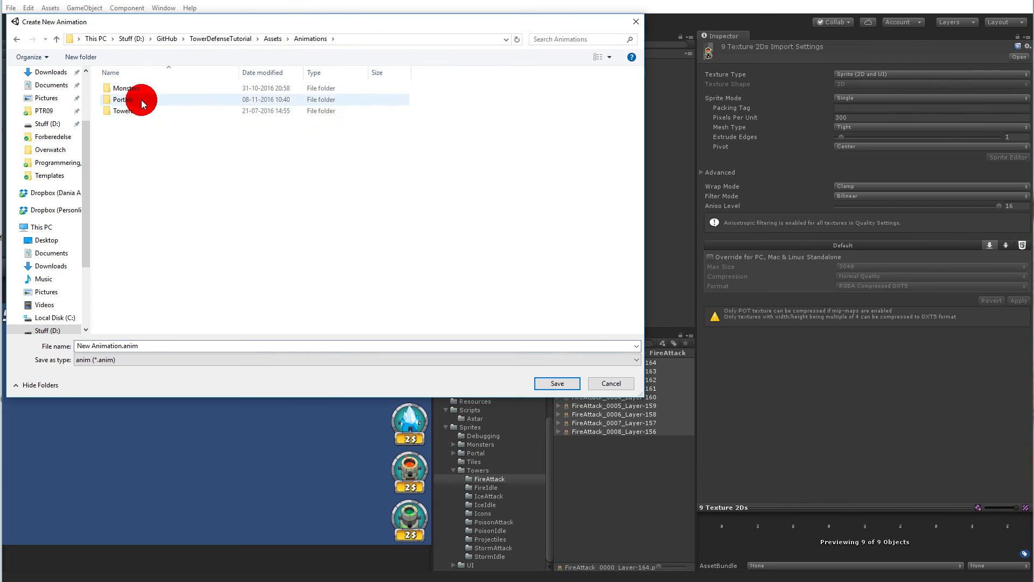
double_click(141, 111)
double_click(217, 349)
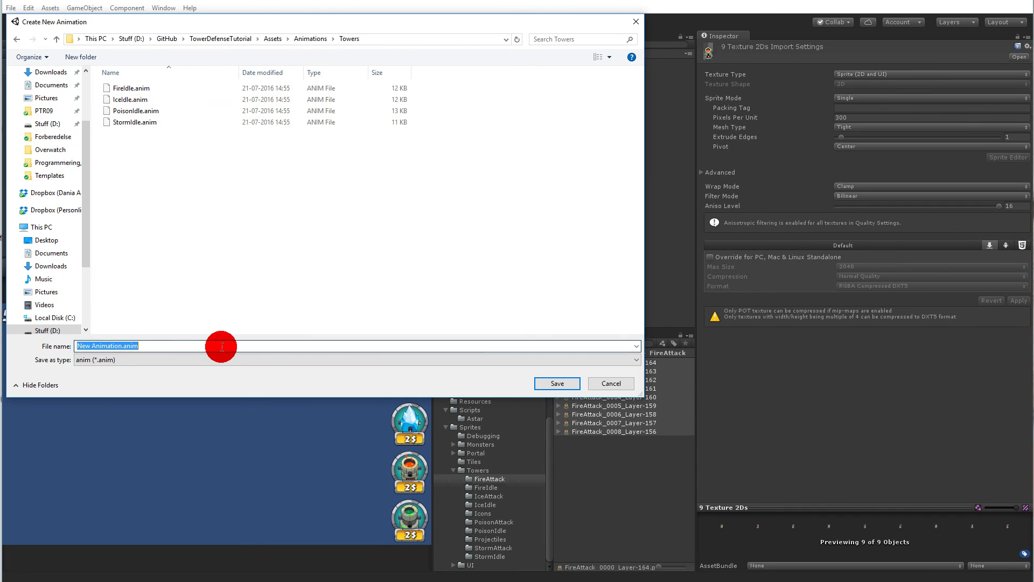
text(FireAttack)
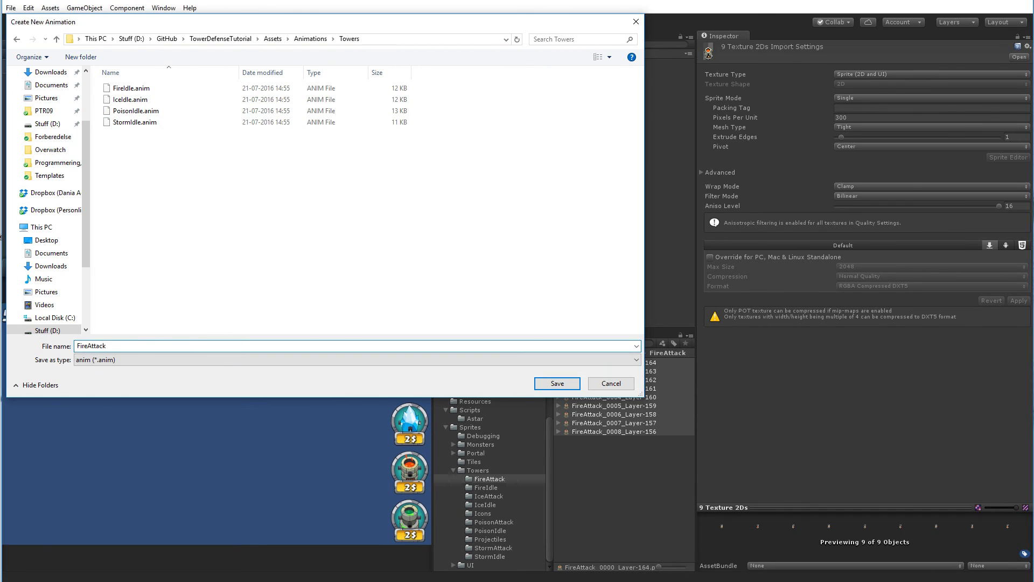
key(Return)
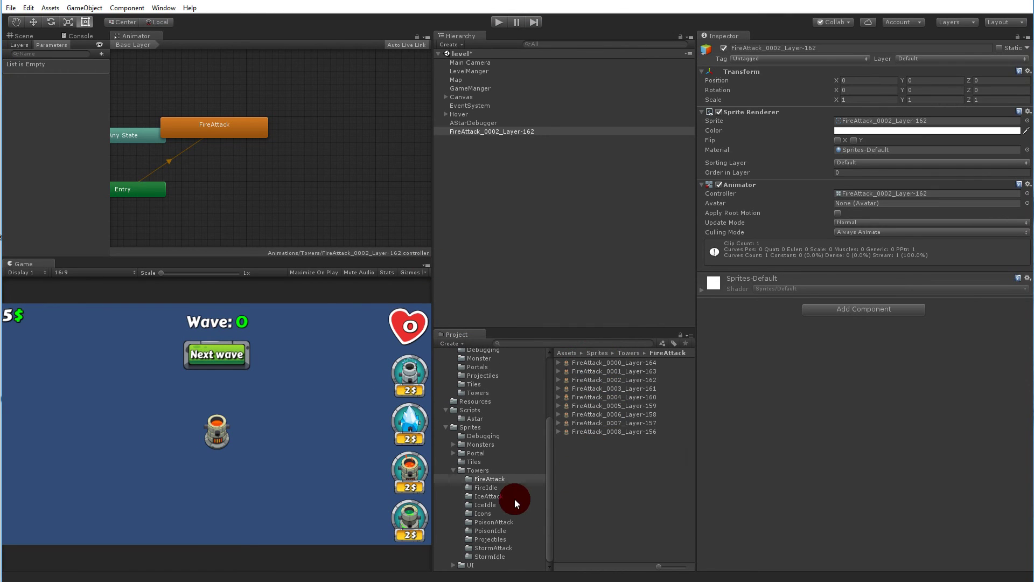
click(491, 496)
Drag all nine IceAttack sprites into the scene and save the clip as IceAttack.
click(591, 432)
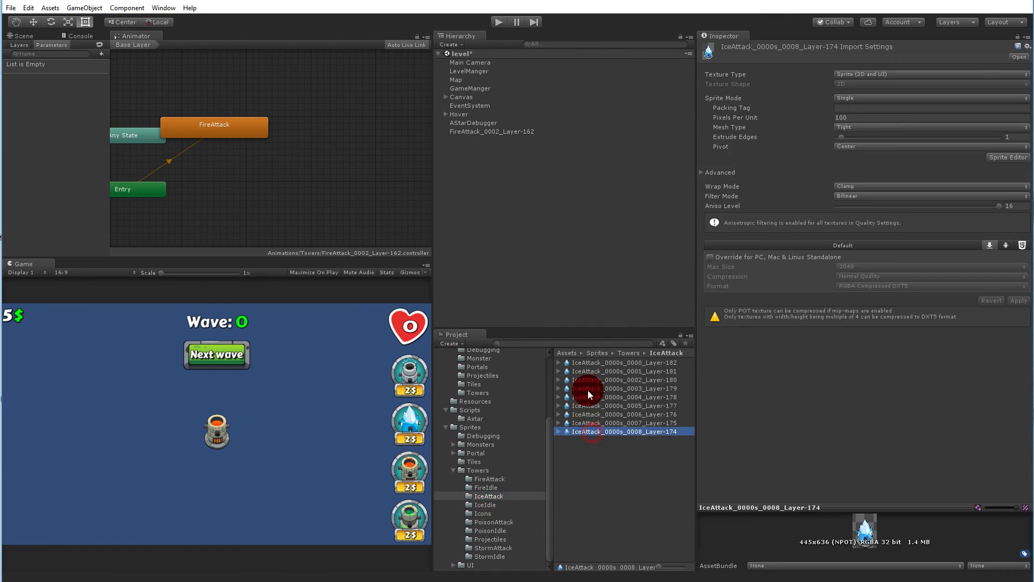
shift+click(593, 363)
drag(603, 366, 538, 254)
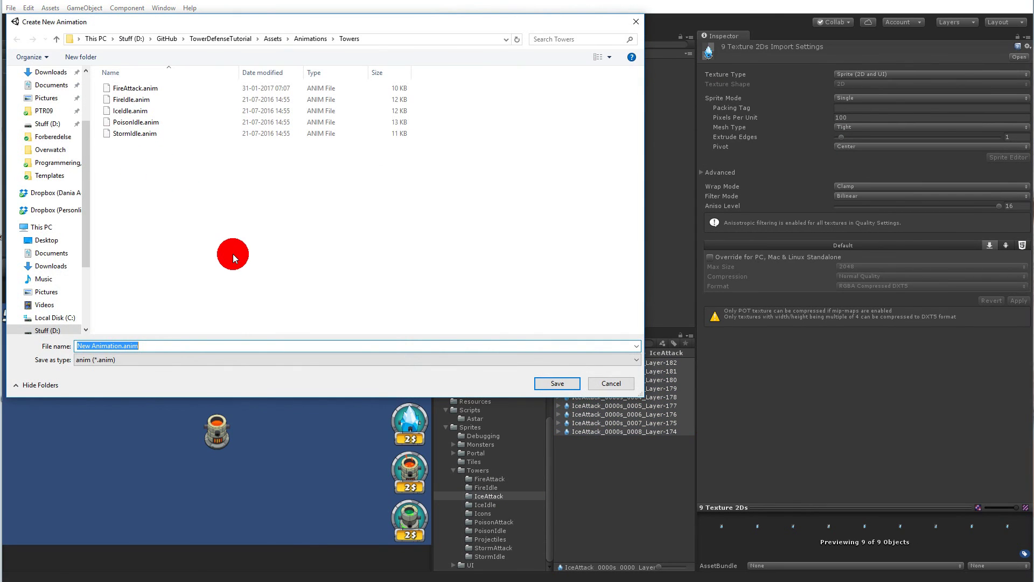
text(Ice)
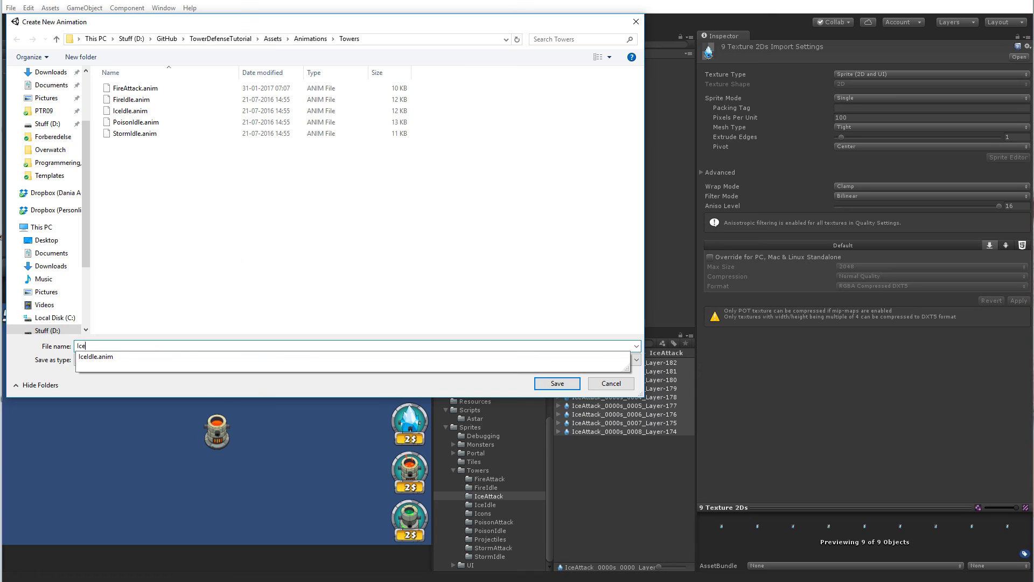
text(Attack)
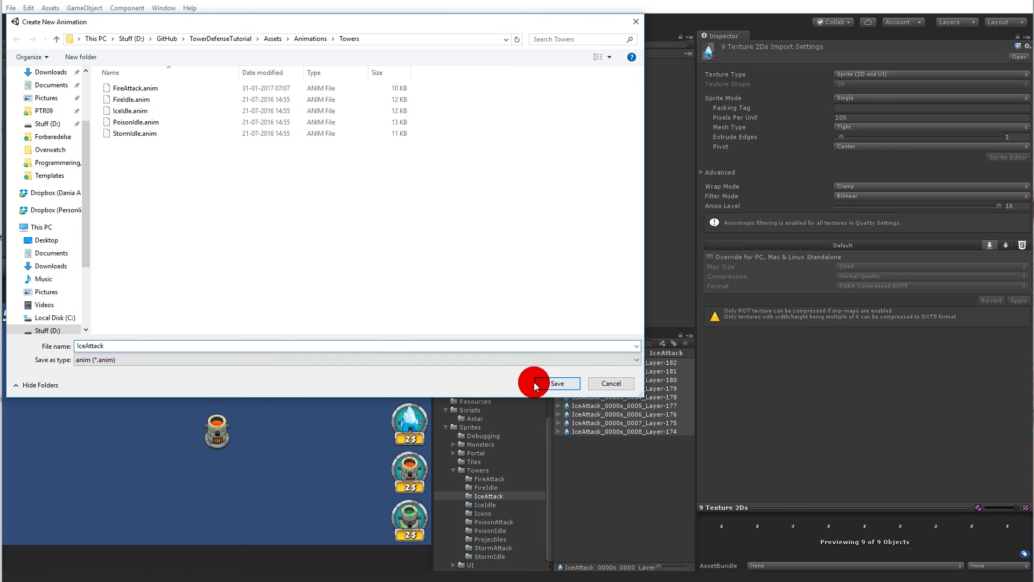
click(544, 384)
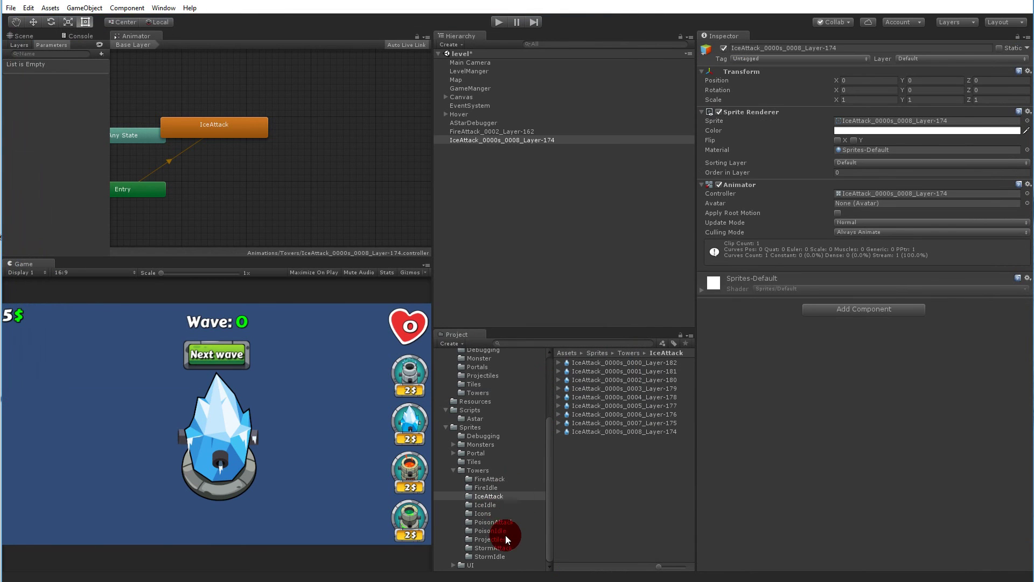
click(501, 539)
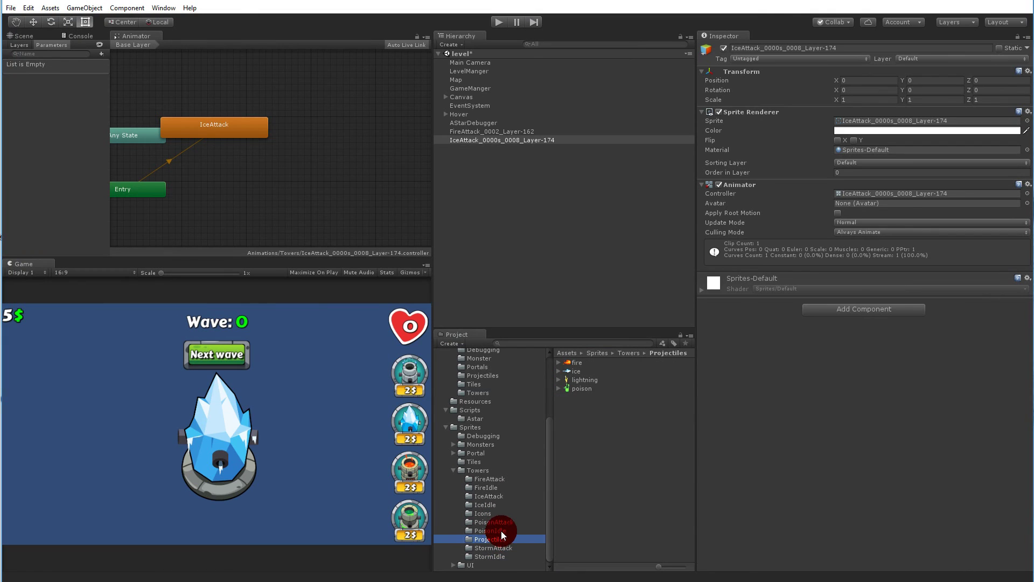
Turn the nine PoisonAttack sprites into a clip saved as PoisonAttack, then reselect them.
click(501, 522)
click(600, 431)
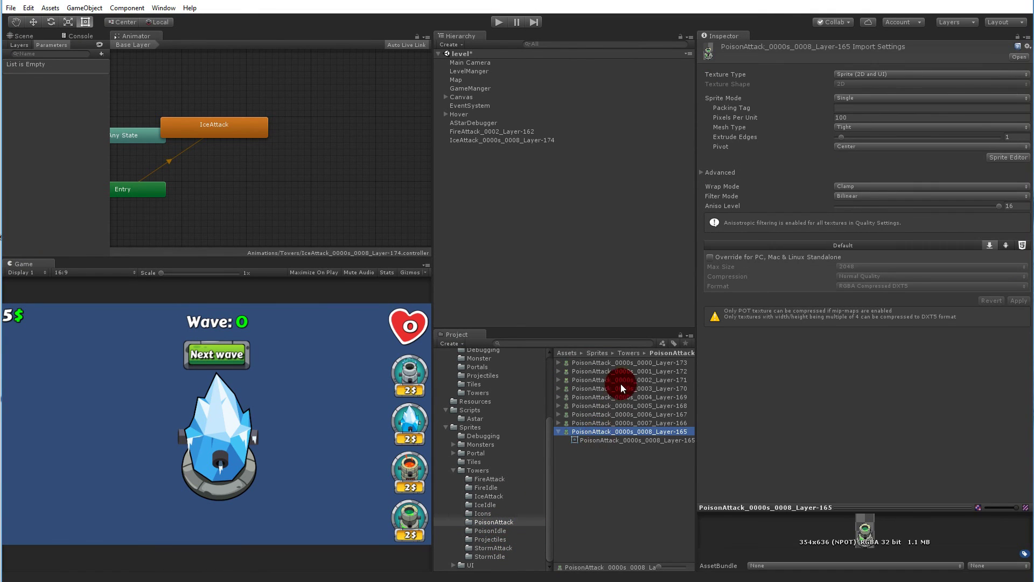
shift+click(612, 364)
drag(596, 363, 561, 254)
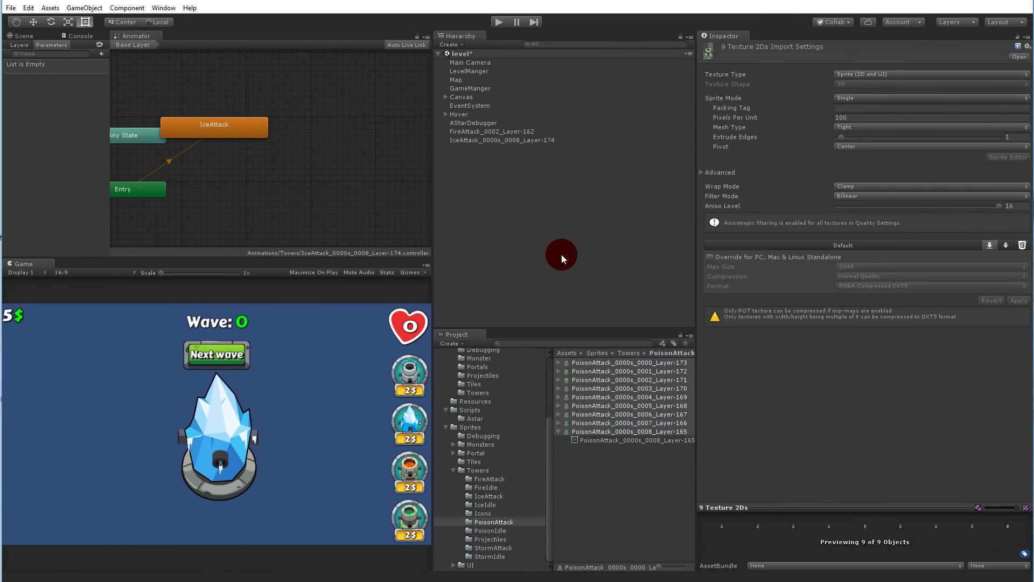
text(Poi)
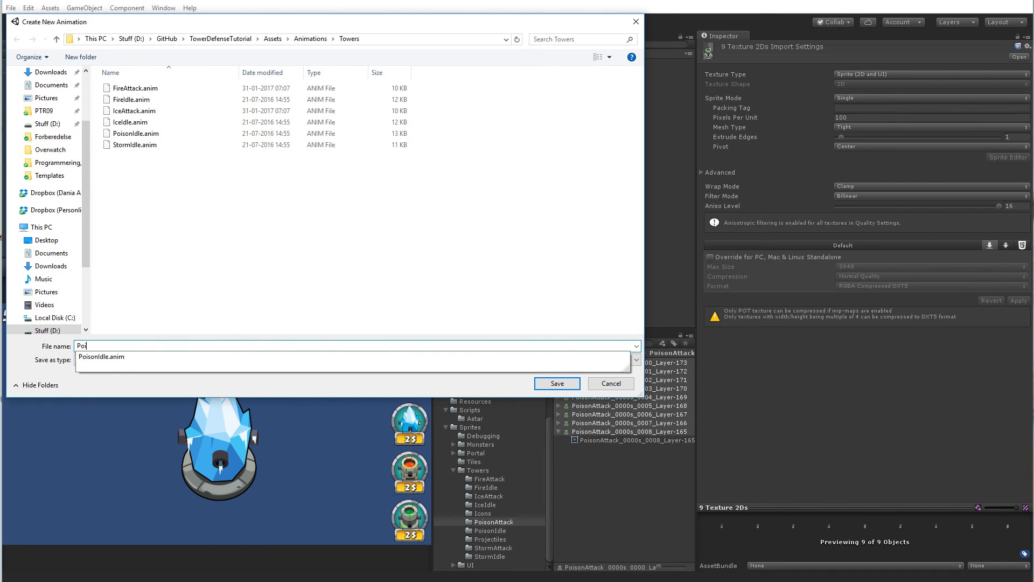
text(sonAttack)
key(Return)
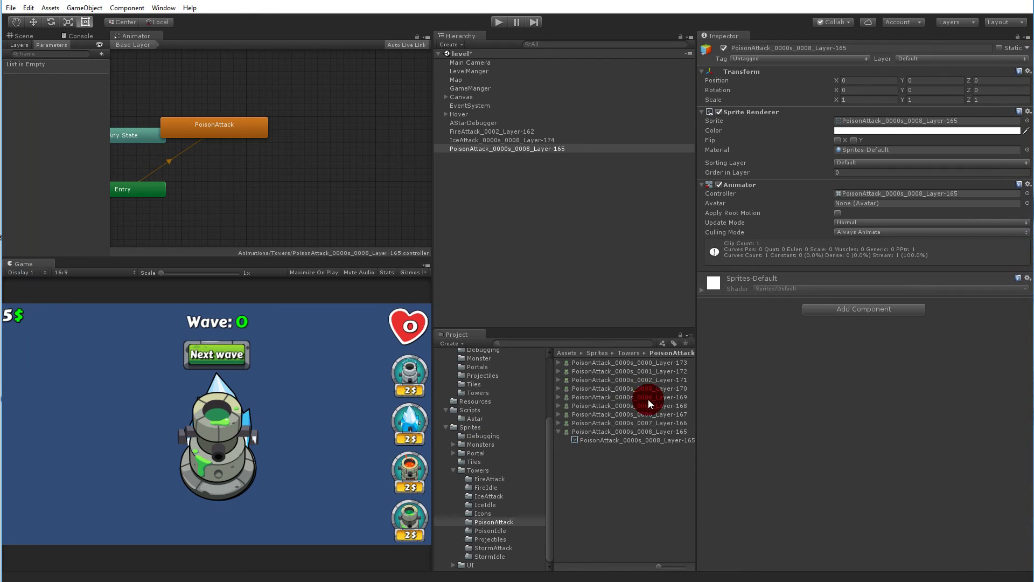
click(619, 431)
shift+click(603, 362)
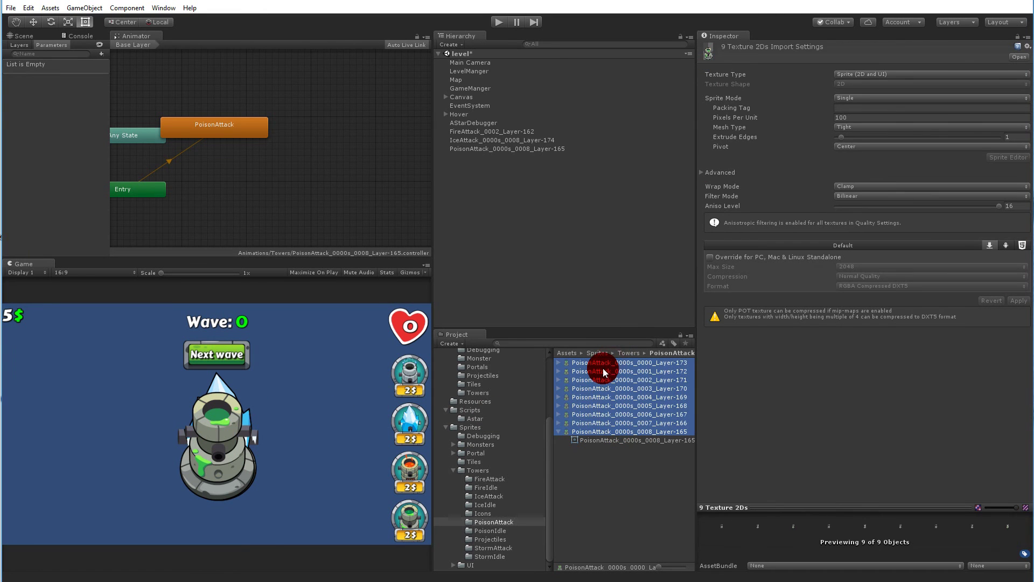
Apply 300 Pixels Per Unit to the selected PoisonAttack sprites.
click(864, 117)
text(300)
click(1017, 300)
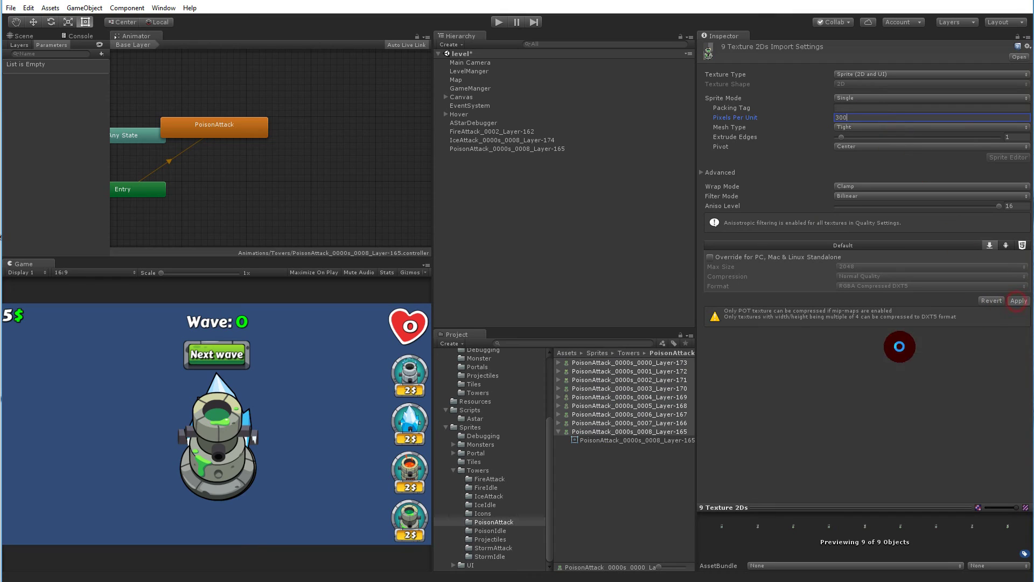
Select all nine IceAttack sprites and apply 300 Pixels Per Unit.
click(486, 513)
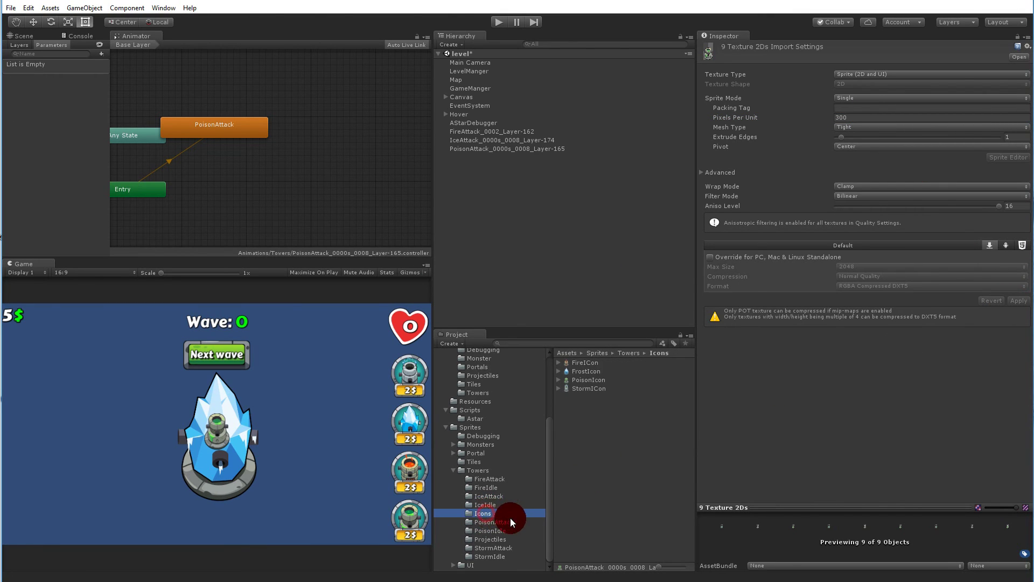
click(489, 497)
click(609, 423)
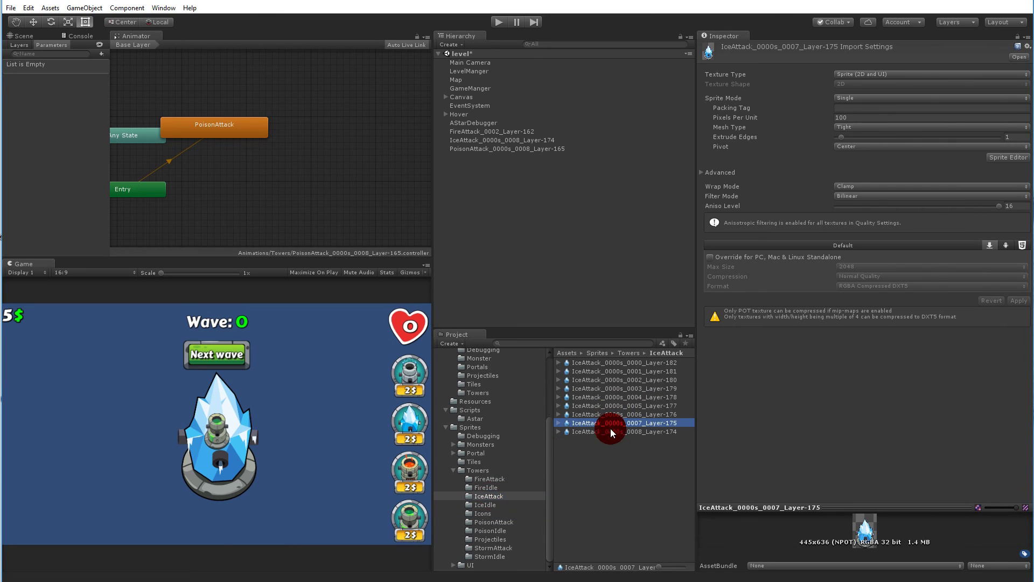
shift+click(607, 362)
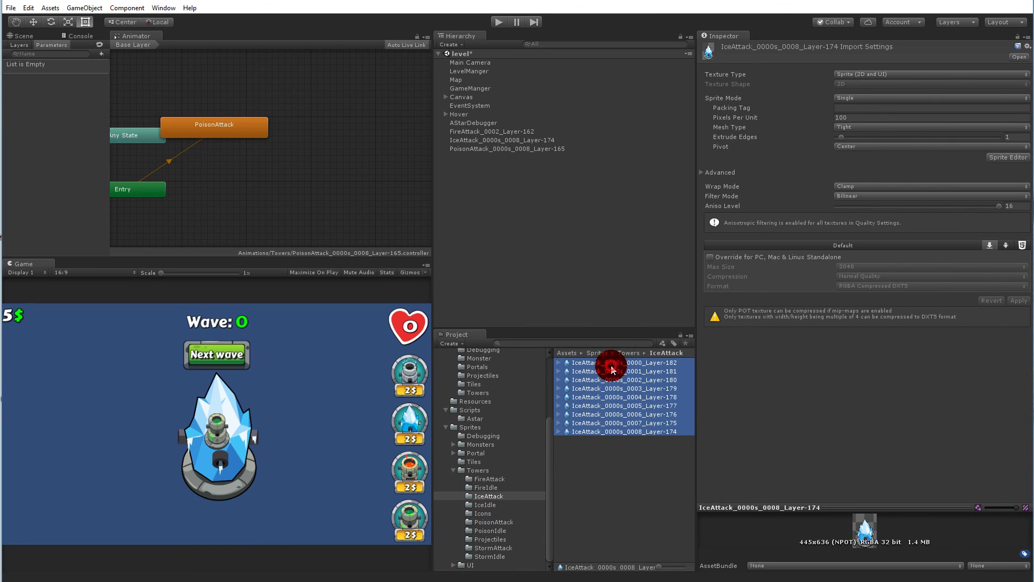
click(860, 117)
text(300)
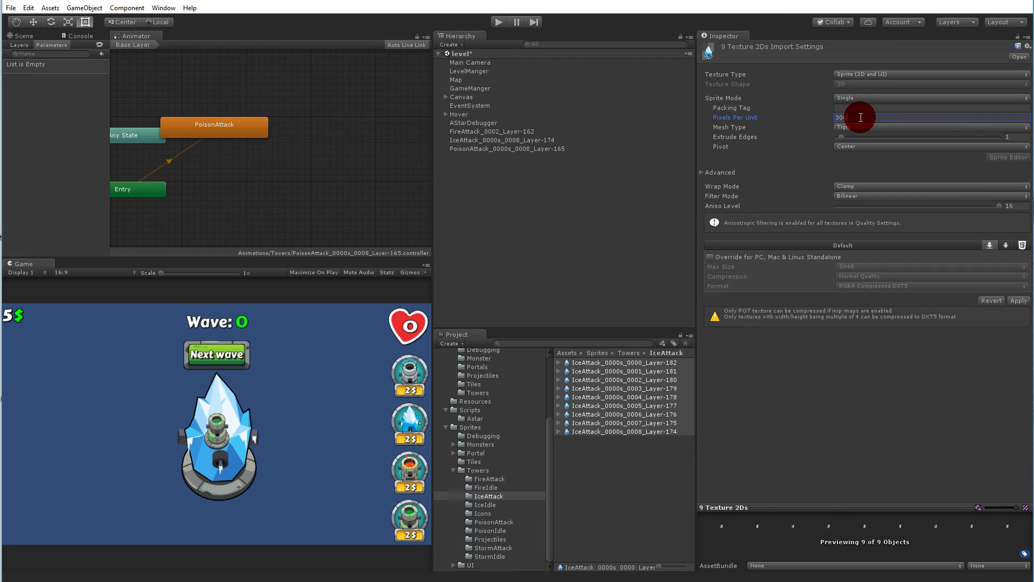
click(1018, 300)
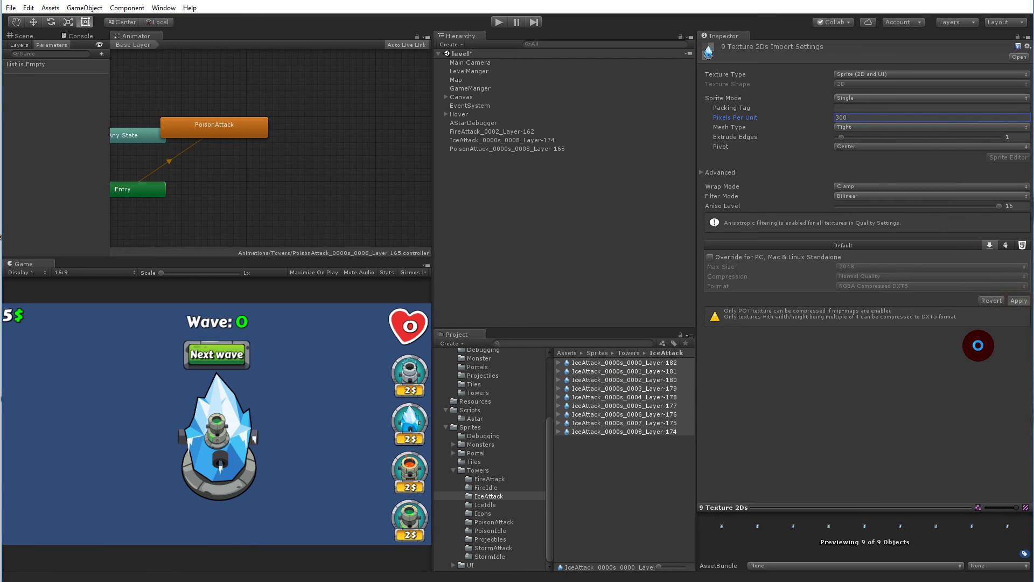
click(492, 547)
click(600, 431)
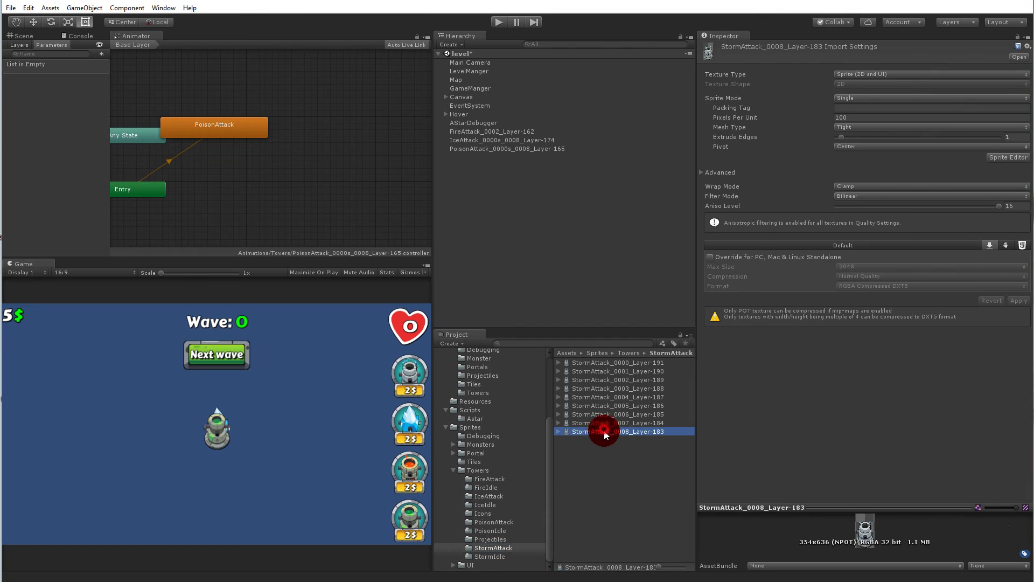
Set the nine StormAttack sprites to 300 Pixels Per Unit and save them as the StormAttack clip.
shift+click(631, 361)
click(868, 118)
text(300)
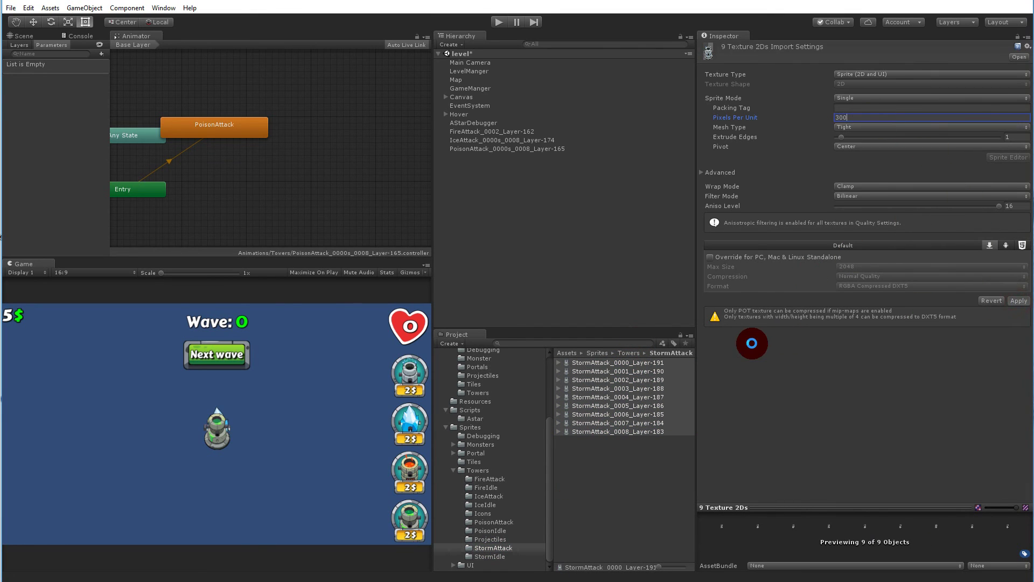
drag(586, 367, 527, 231)
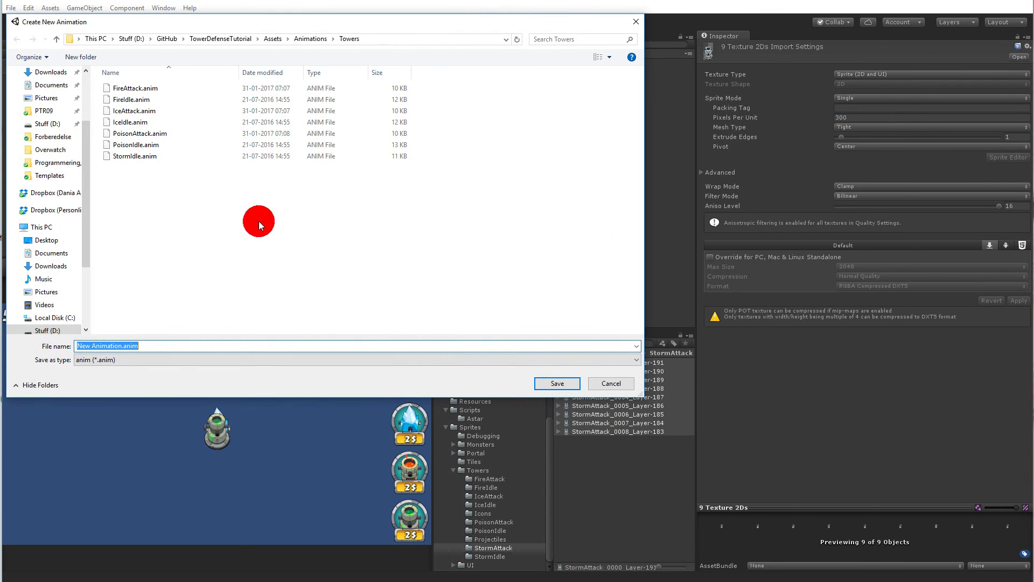
text(StormAttack)
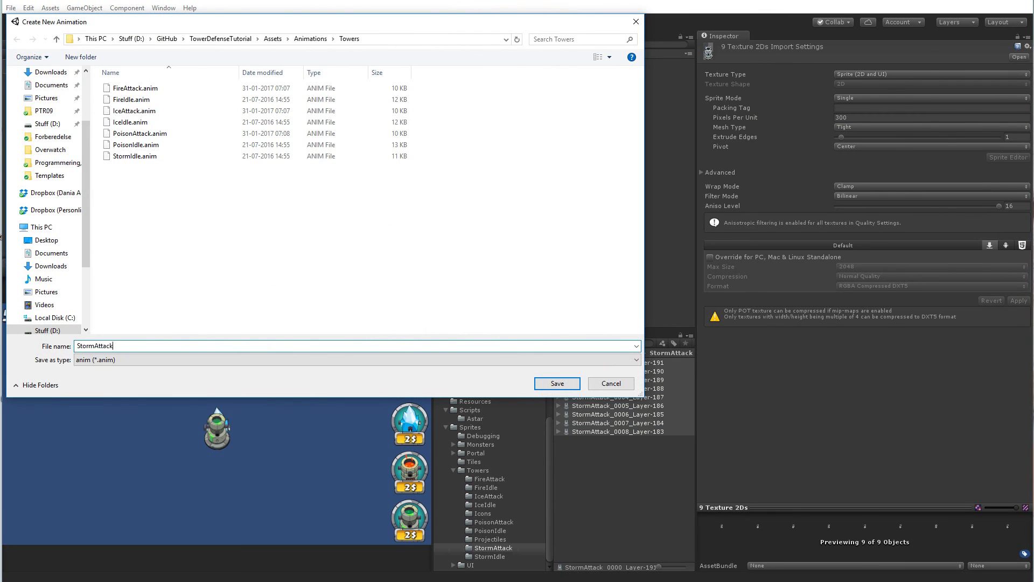
key(Return)
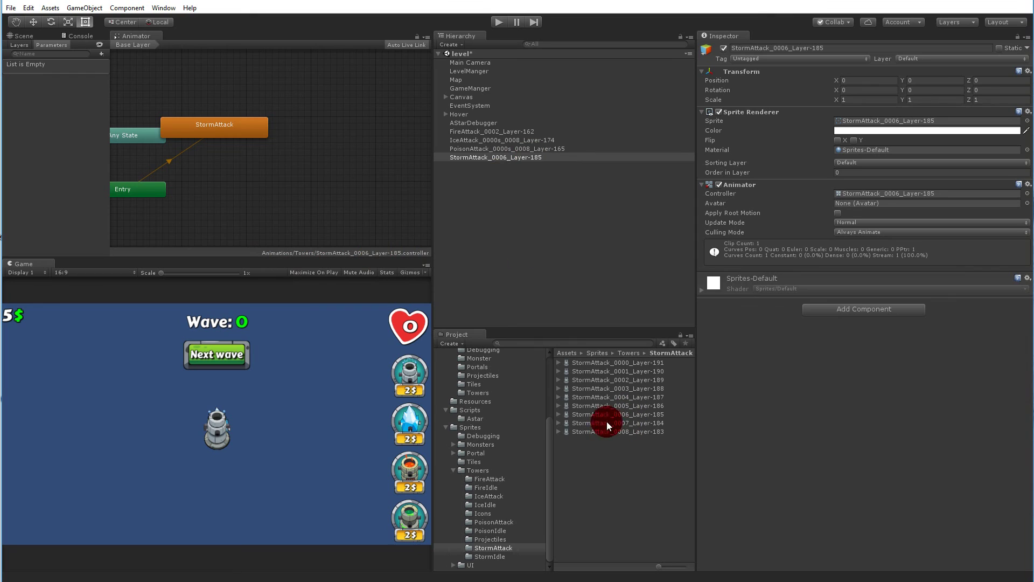
Delete the four attack tower objects from the Hierarchy.
click(473, 131)
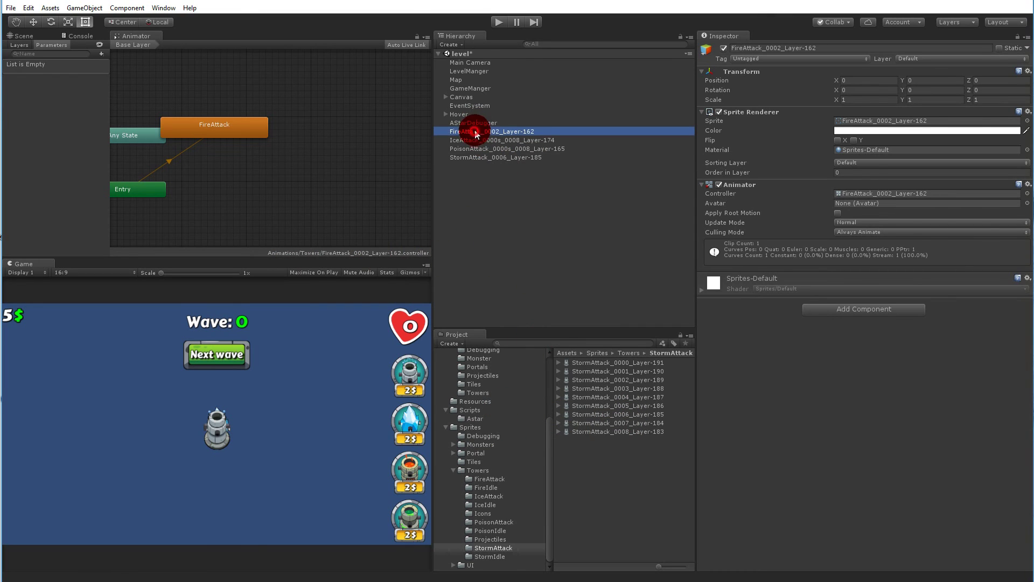
shift+click(479, 156)
key(Delete)
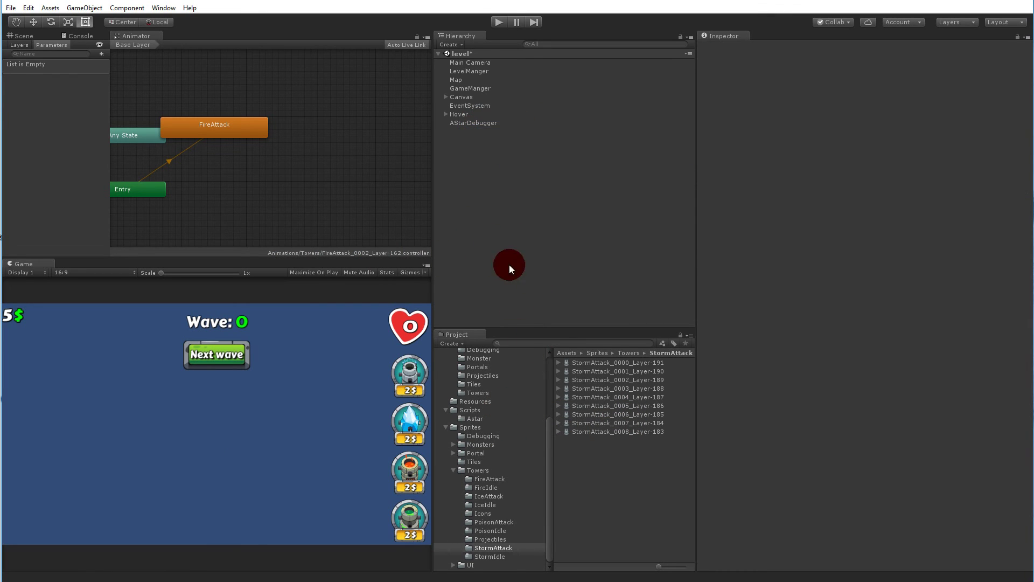
Collapse Prefabs and Sprites, then open Assets > Animations > Towers.
scroll(521, 422, up, 4)
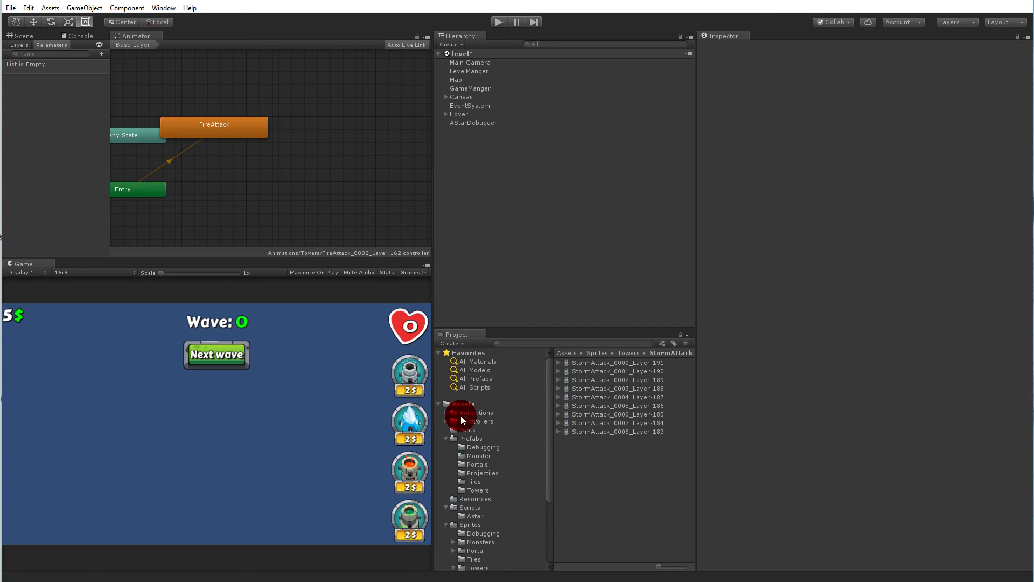
click(443, 438)
click(446, 472)
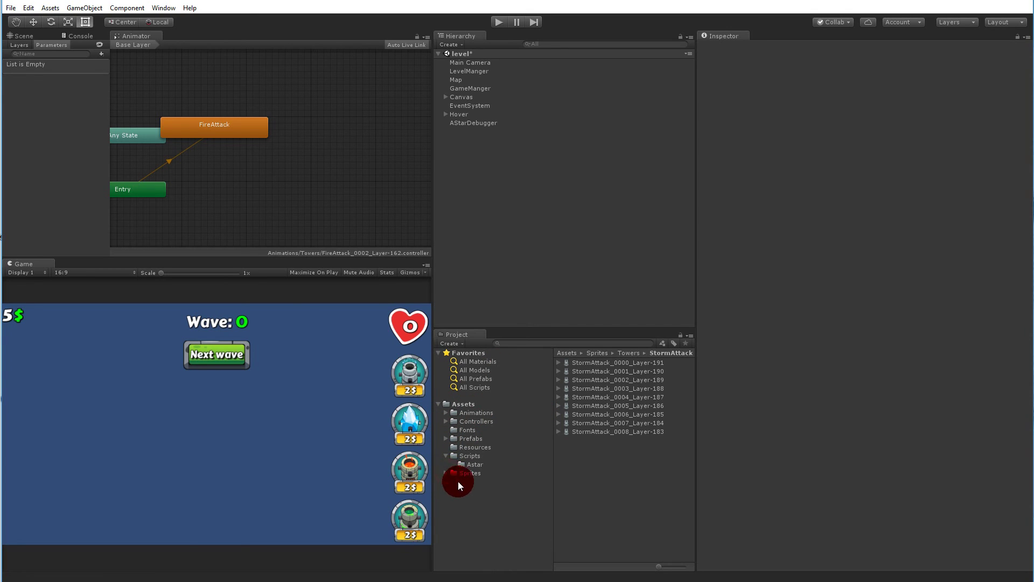
click(452, 415)
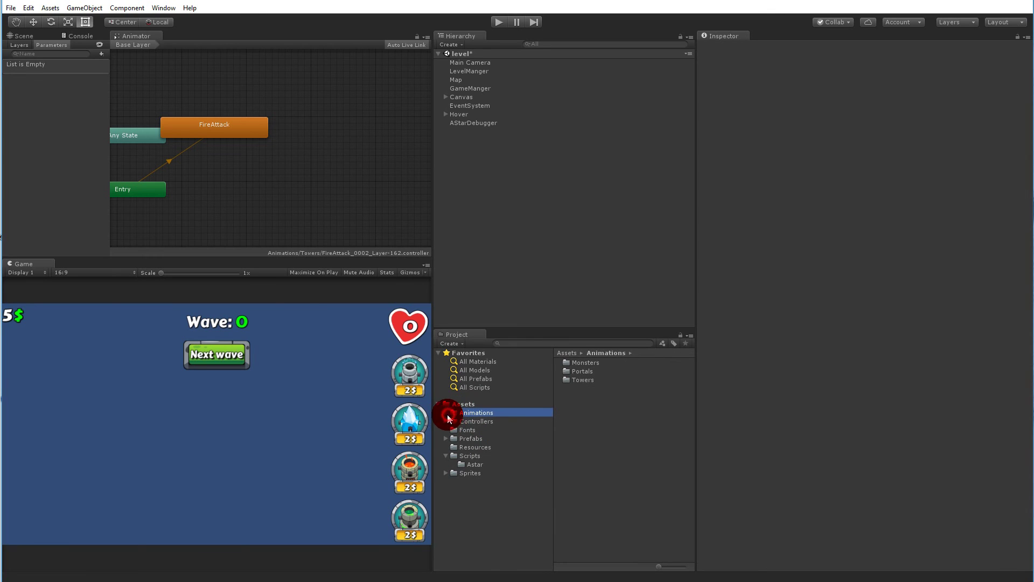
double_click(582, 380)
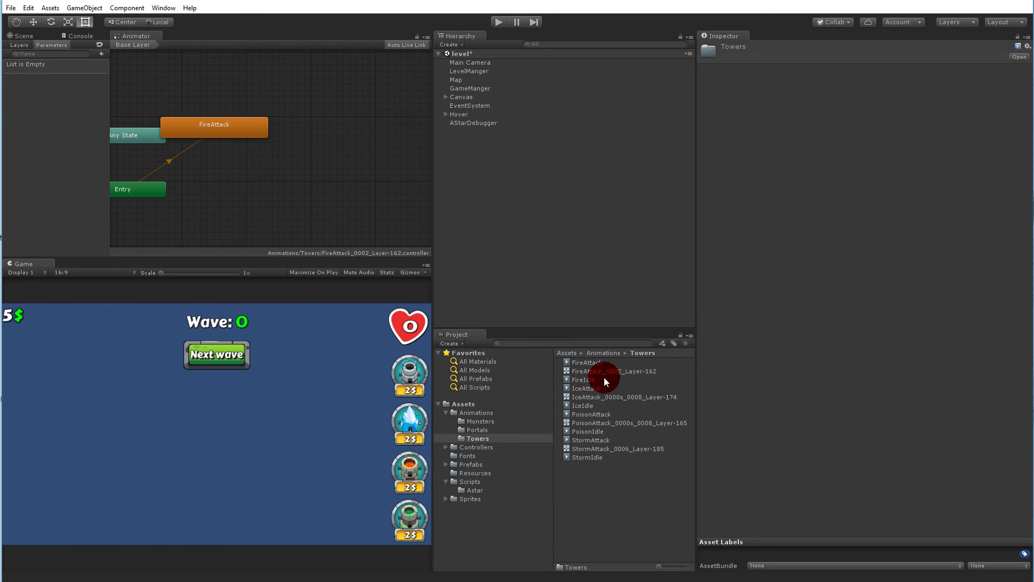
Delete the FireAttack, IceAttack, PoisonAttack and StormAttack controller assets, confirming the deletion.
click(581, 371)
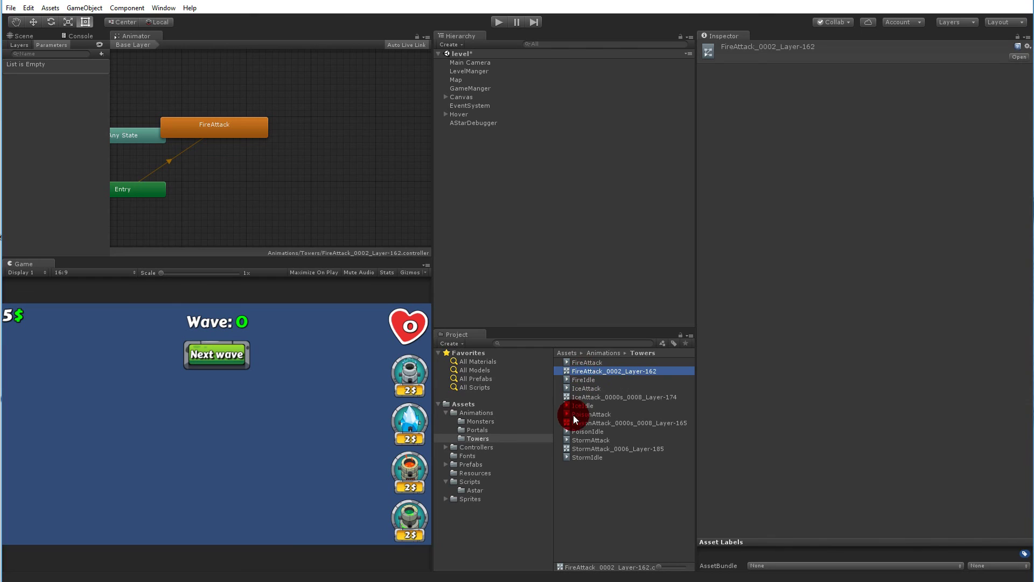
click(575, 423)
click(580, 399)
click(584, 374)
ctrl+click(590, 424)
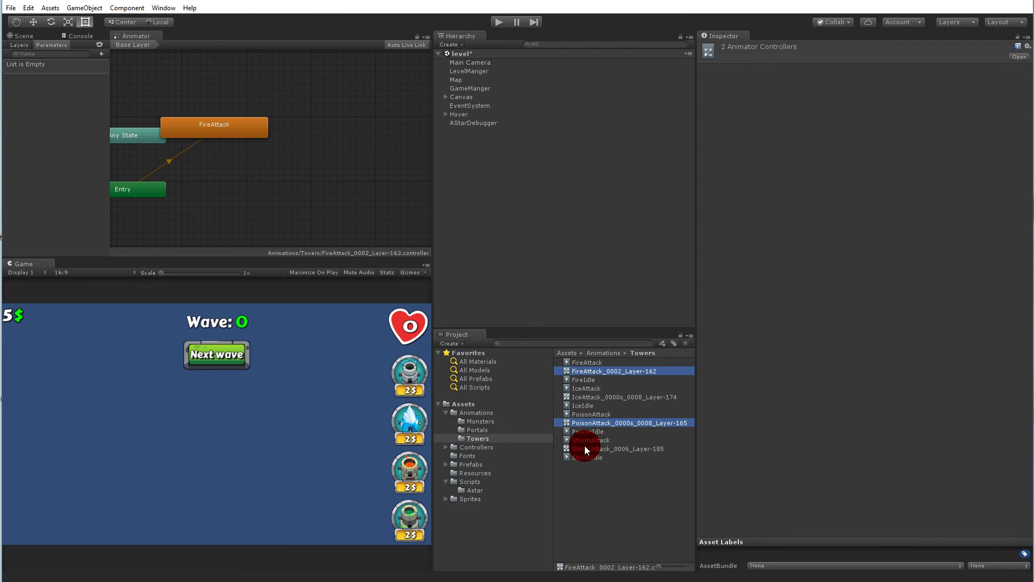
ctrl+click(586, 449)
ctrl+click(589, 397)
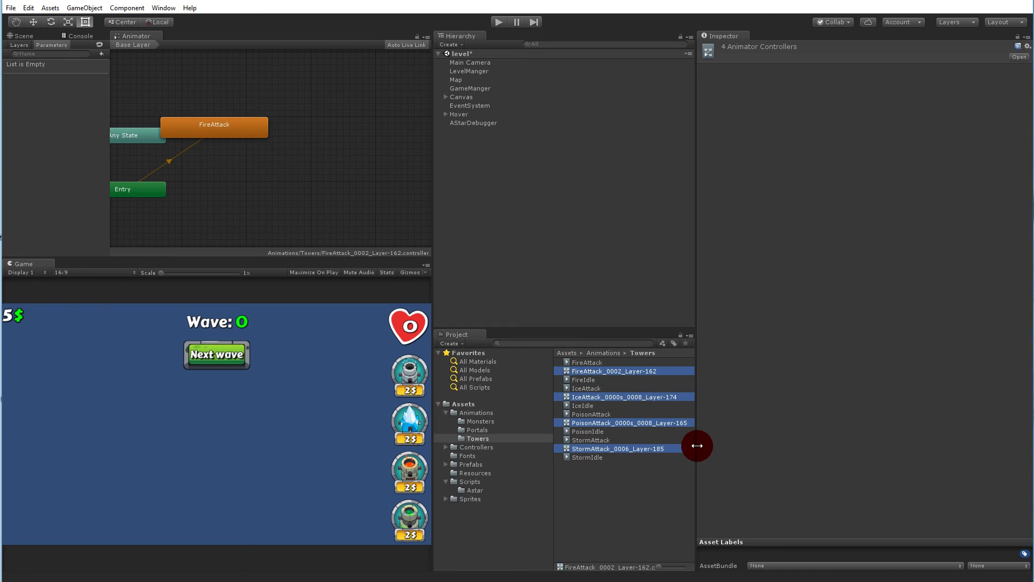
key(Delete)
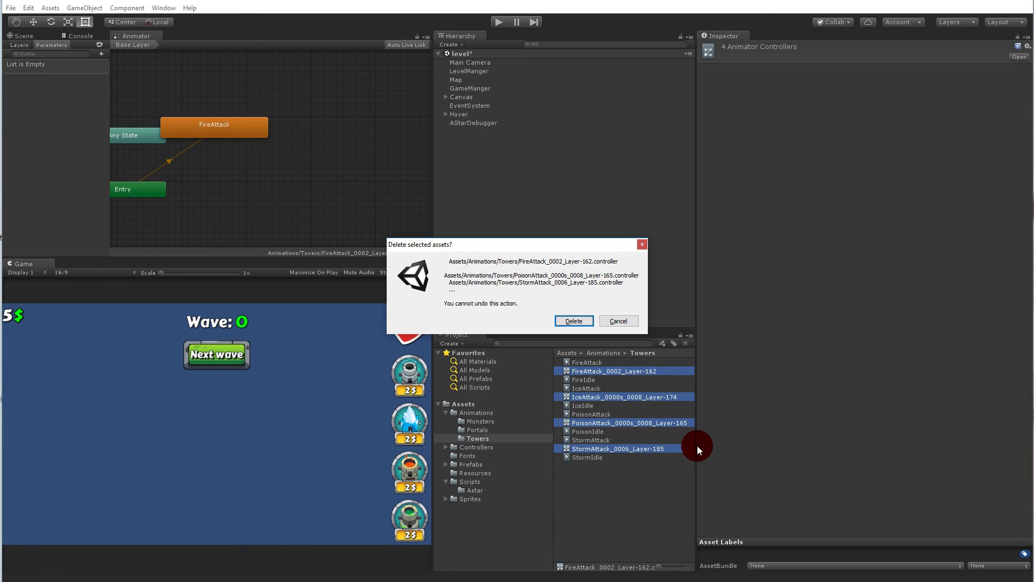
click(577, 321)
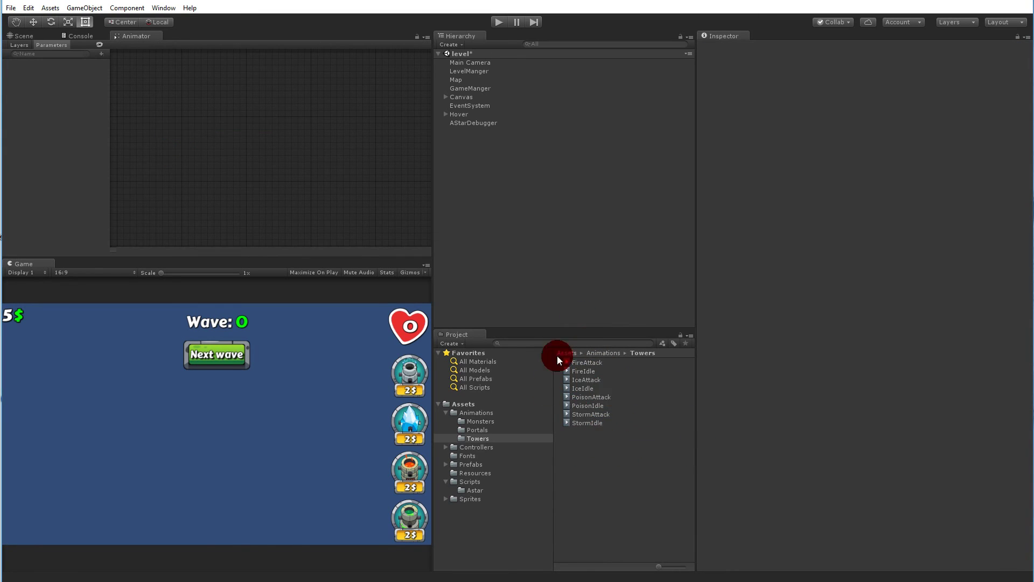
click(574, 400)
Select the FireTower prefab in Prefabs/Towers and drag its FireIdle state to a new spot.
click(470, 464)
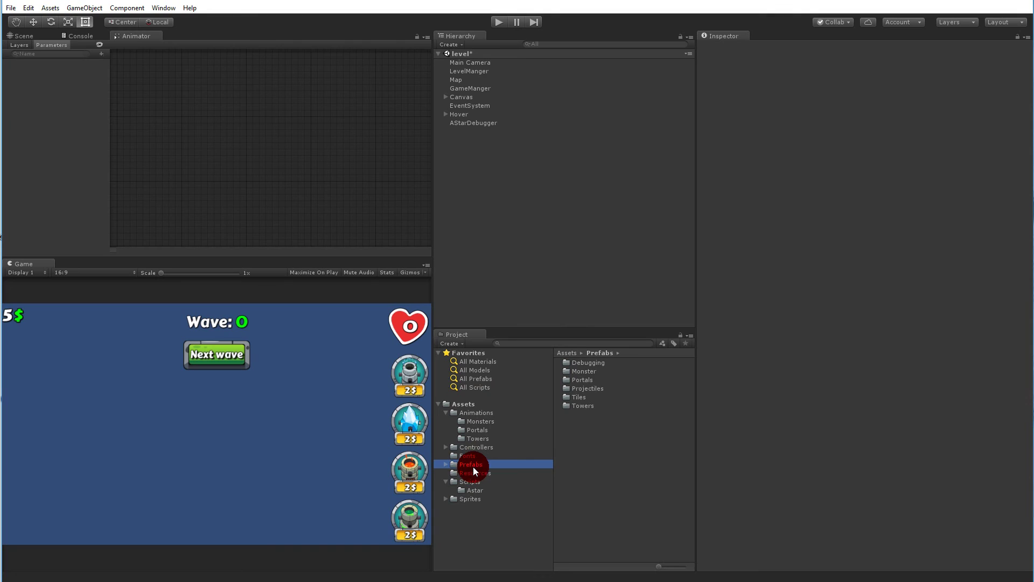
double_click(579, 406)
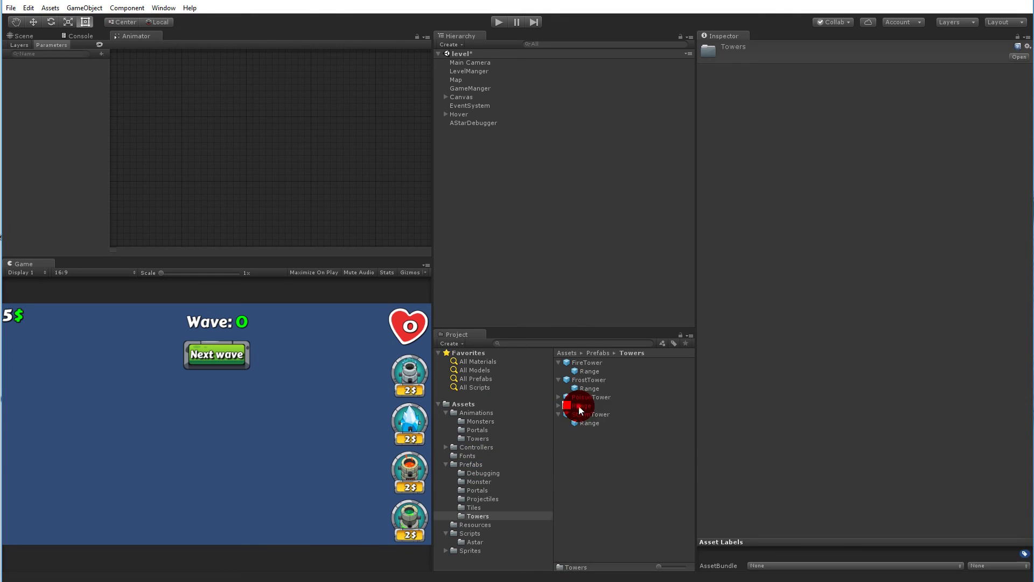
click(590, 372)
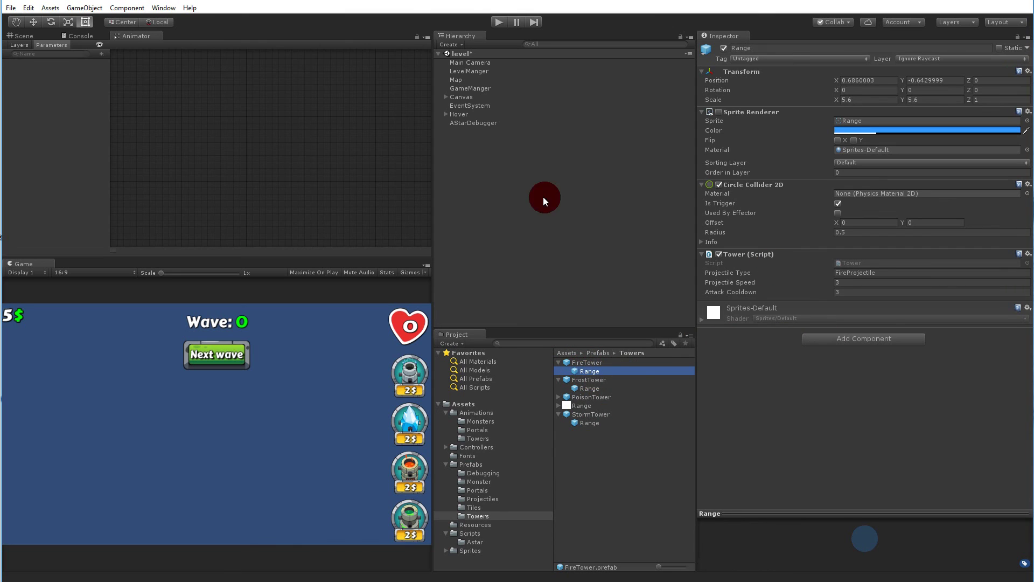
click(133, 36)
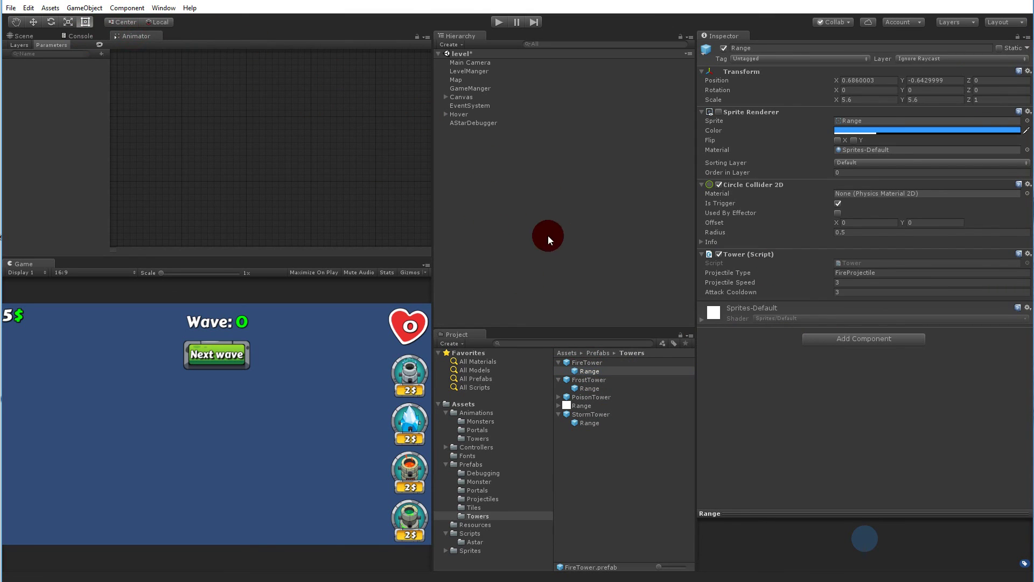
click(587, 363)
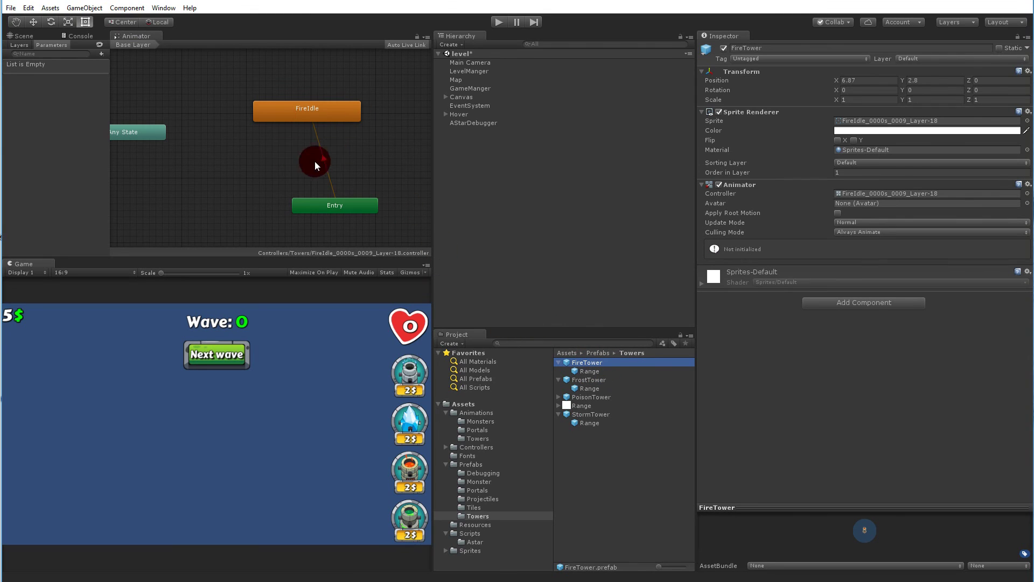
drag(266, 110, 291, 102)
Create a new empty state named FireAttack in the animator graph.
right_click(353, 143)
mouse_move(404, 145)
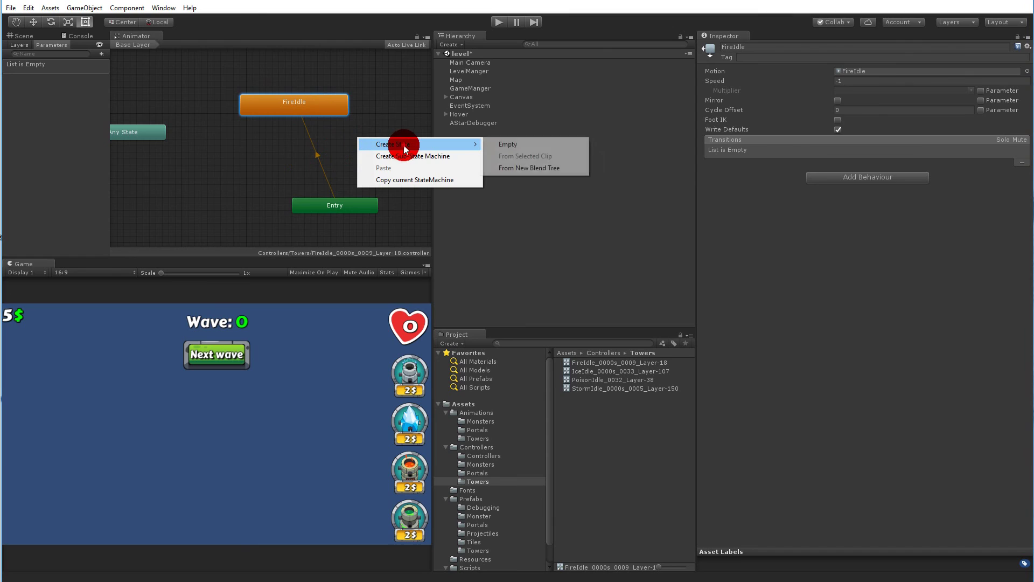
click(524, 144)
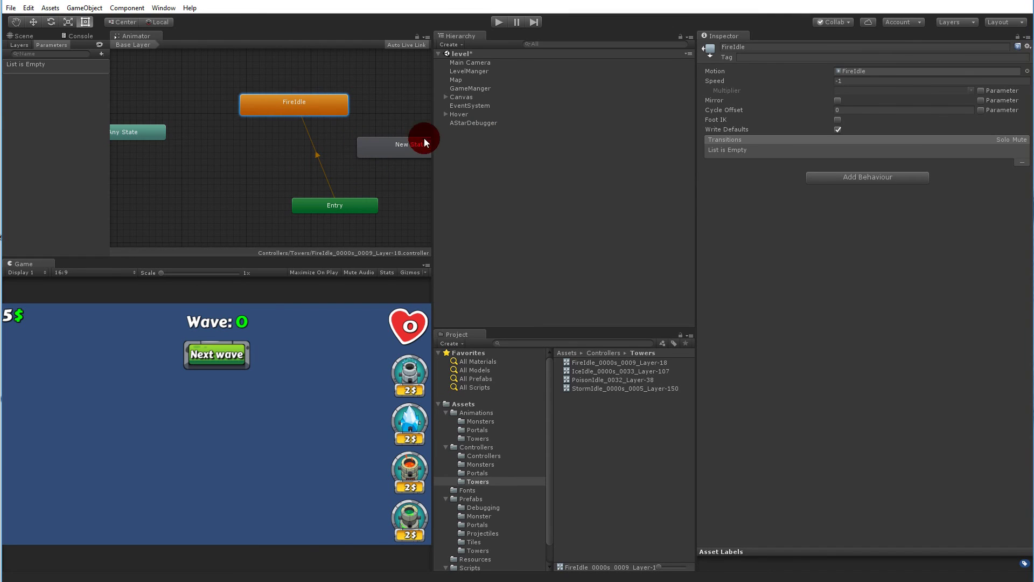
click(404, 151)
click(690, 97)
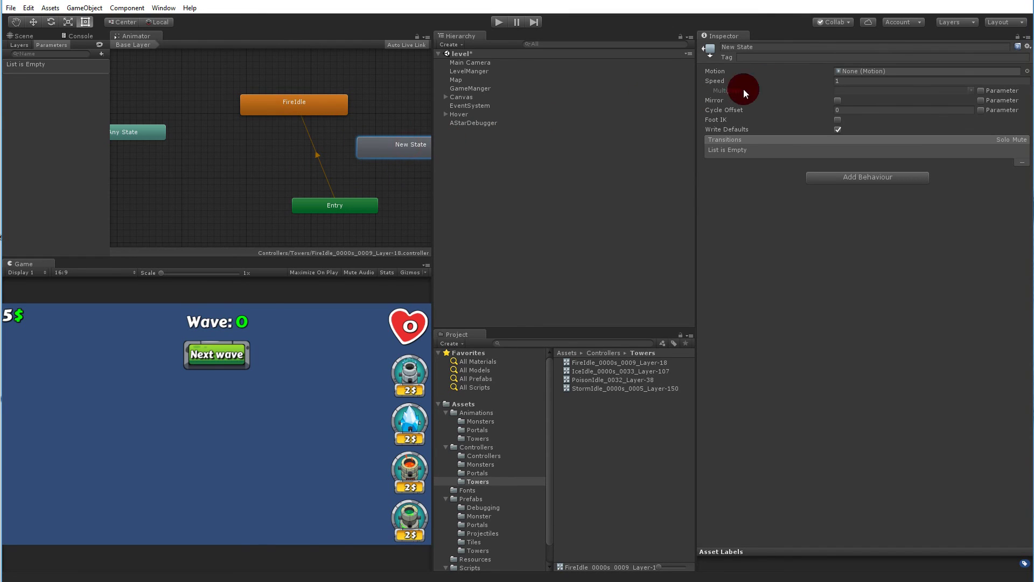
click(787, 50)
text(Fire)
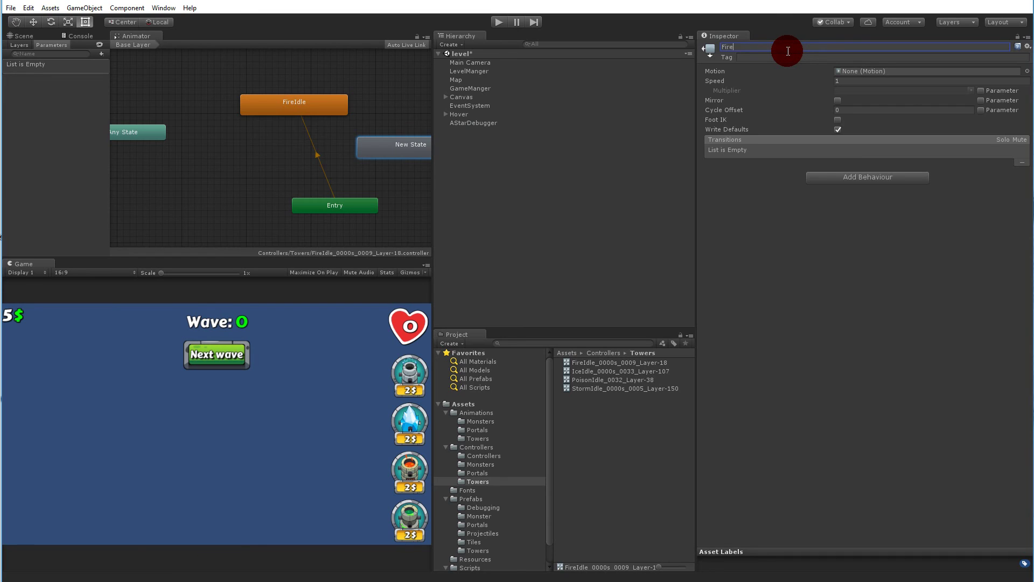
text(Attack)
drag(392, 148, 264, 161)
Assign the FireAttack animation clip as the FireAttack state's motion.
click(843, 68)
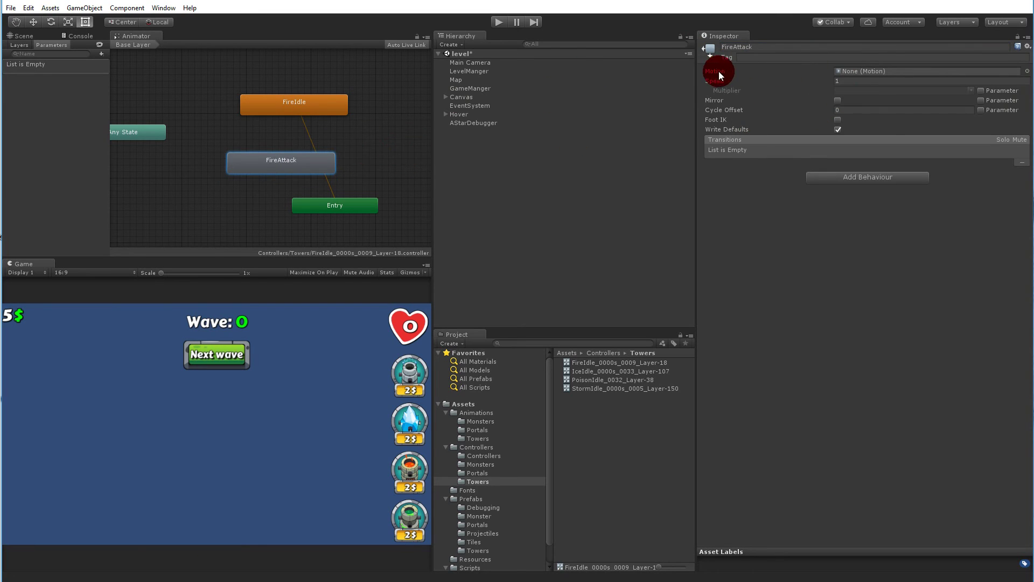
click(1026, 70)
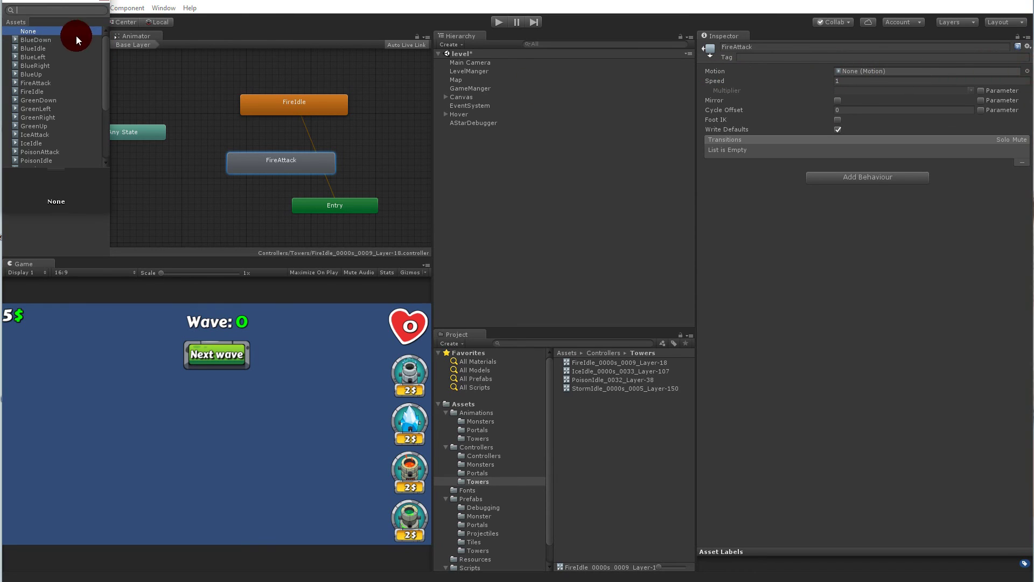
text(attac)
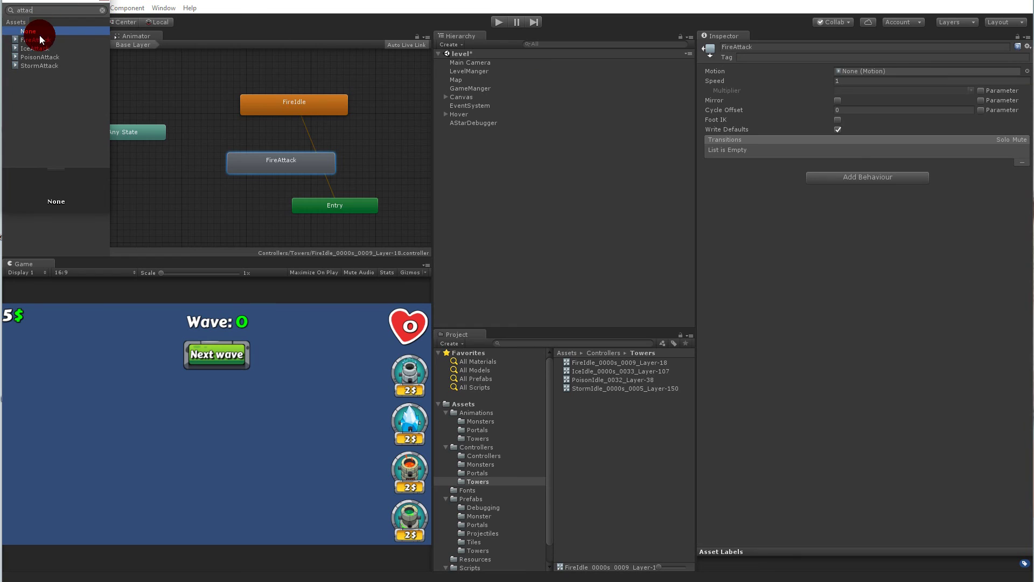
click(41, 40)
double_click(31, 40)
Arrange the graph so FireAttack sits above FireIdle.
drag(283, 160, 302, 63)
drag(307, 105, 330, 150)
drag(306, 63, 303, 85)
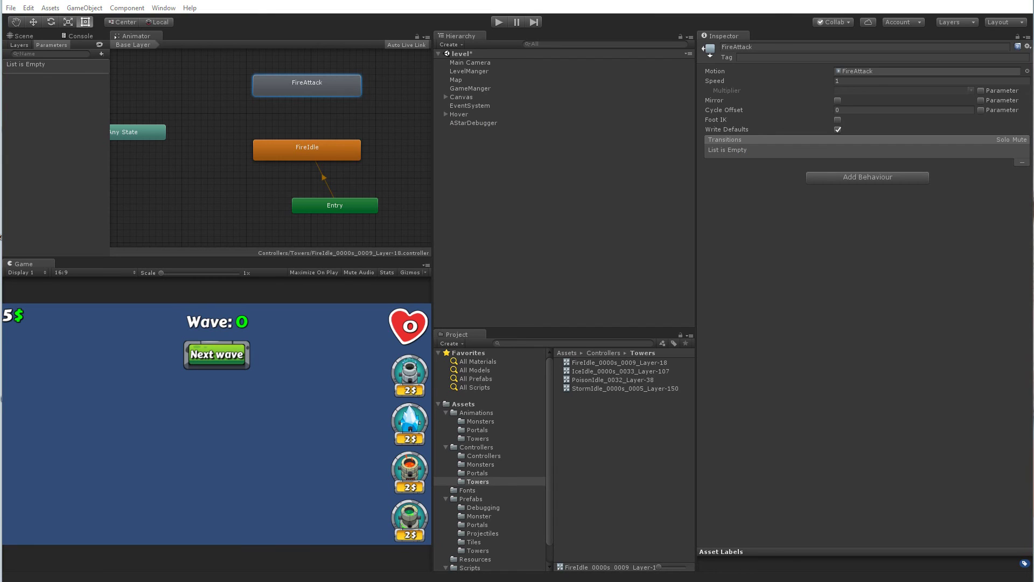
Make transitions from FireIdle to FireAttack and from FireAttack back to FireIdle.
right_click(323, 141)
click(356, 153)
click(320, 88)
right_click(290, 92)
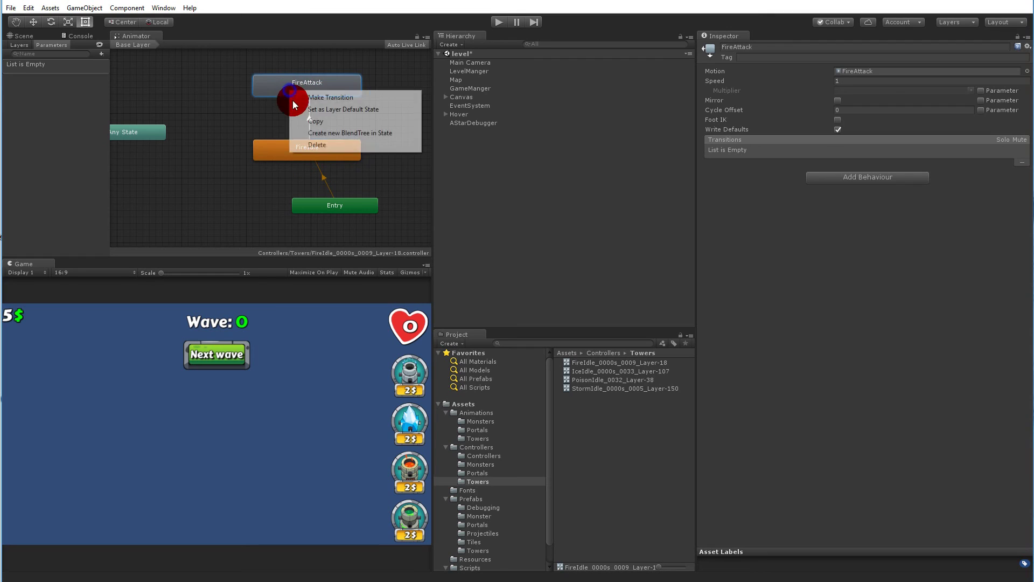
click(313, 103)
click(282, 154)
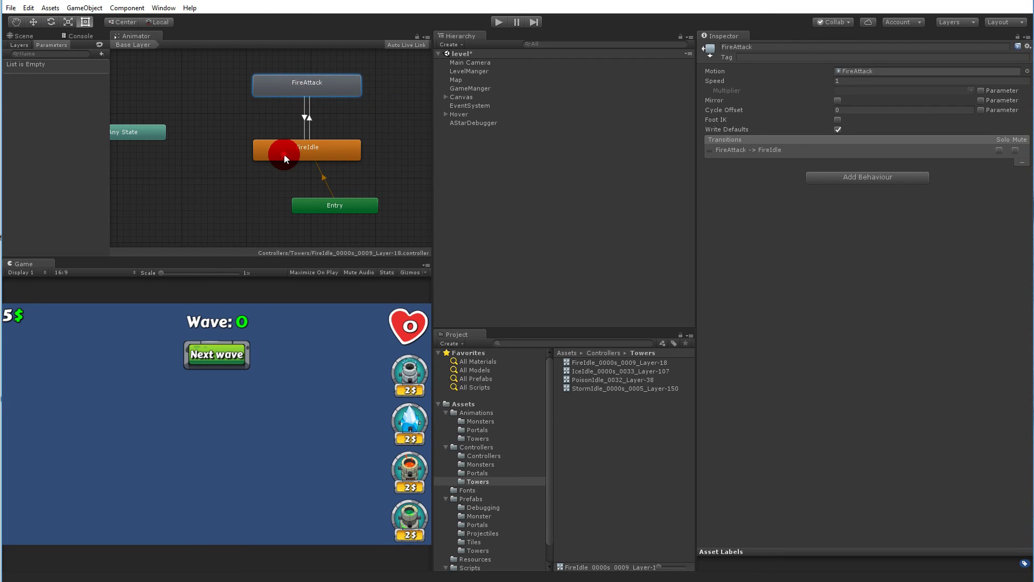
Add an empty condition to the FireIdle-to-FireAttack transition.
click(309, 122)
click(310, 110)
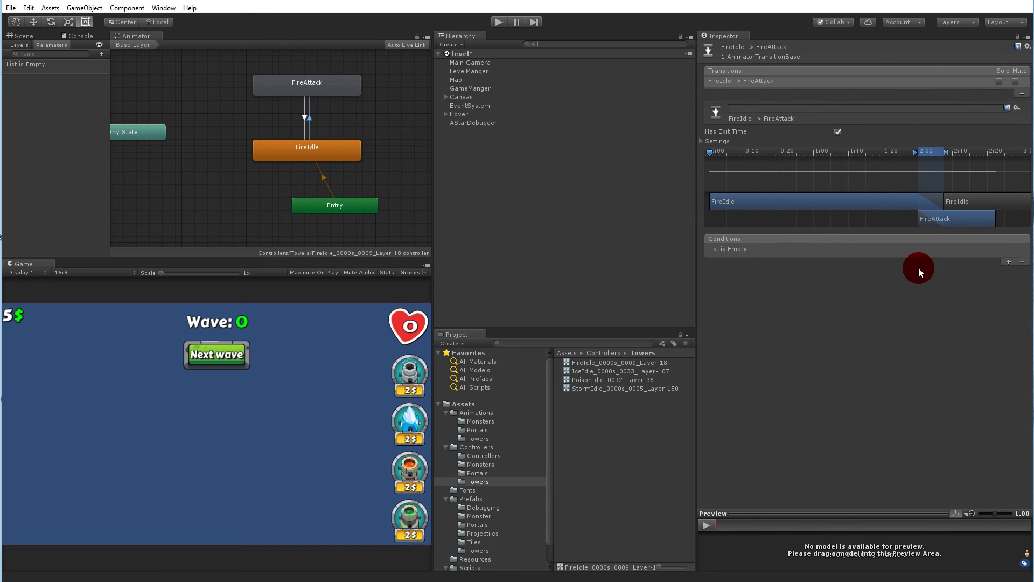
click(1009, 262)
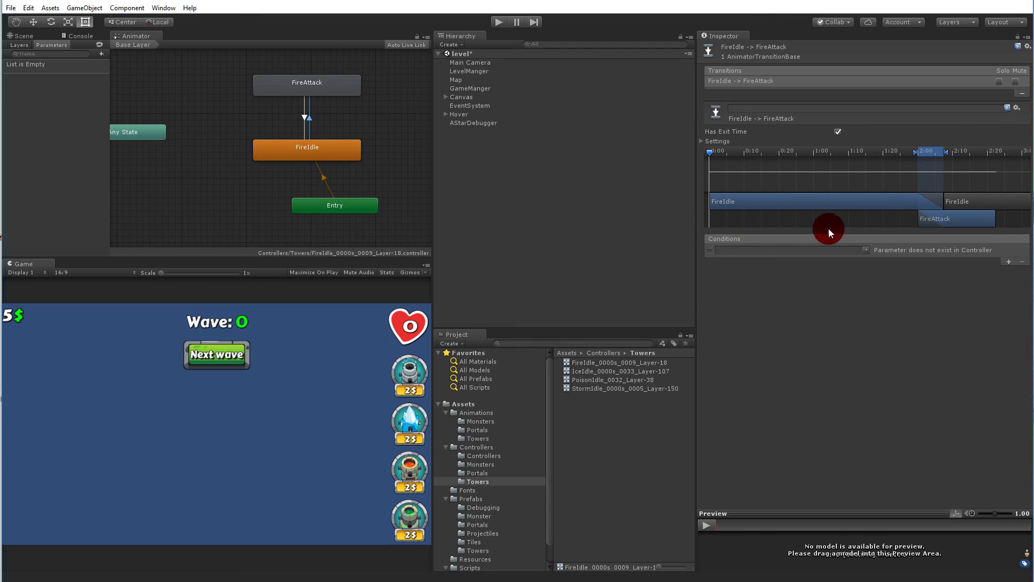
click(863, 250)
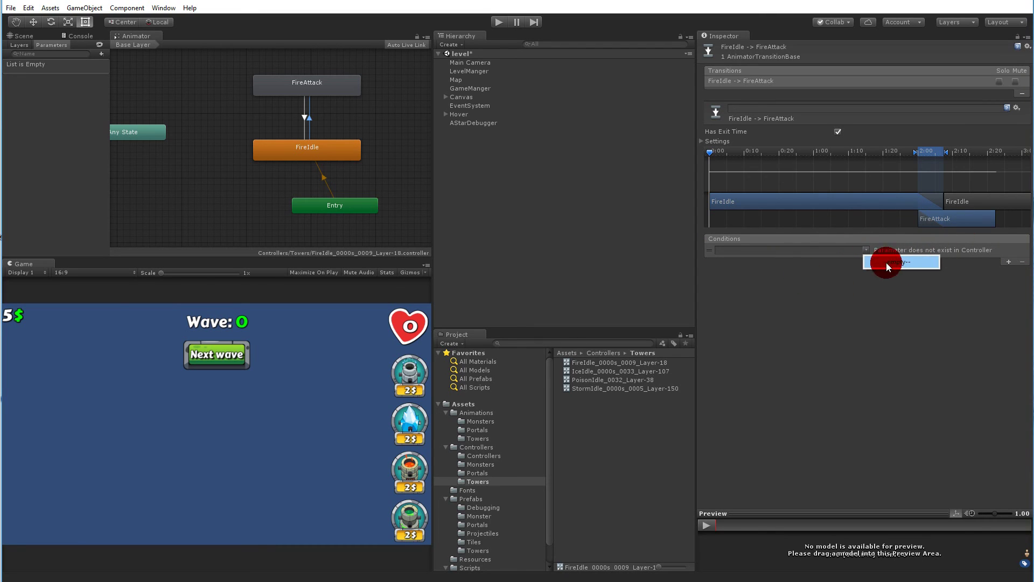
click(31, 114)
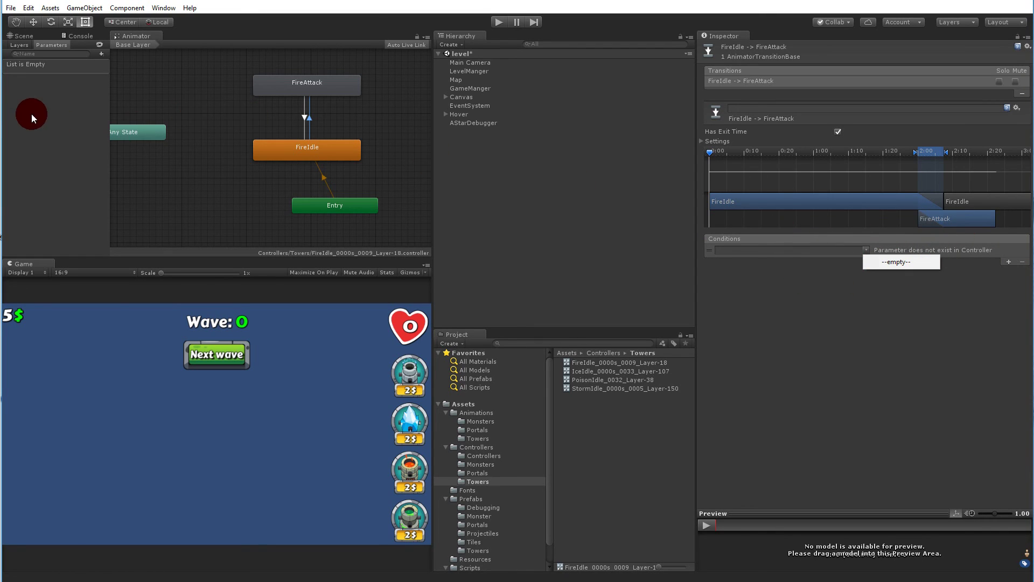
click(306, 122)
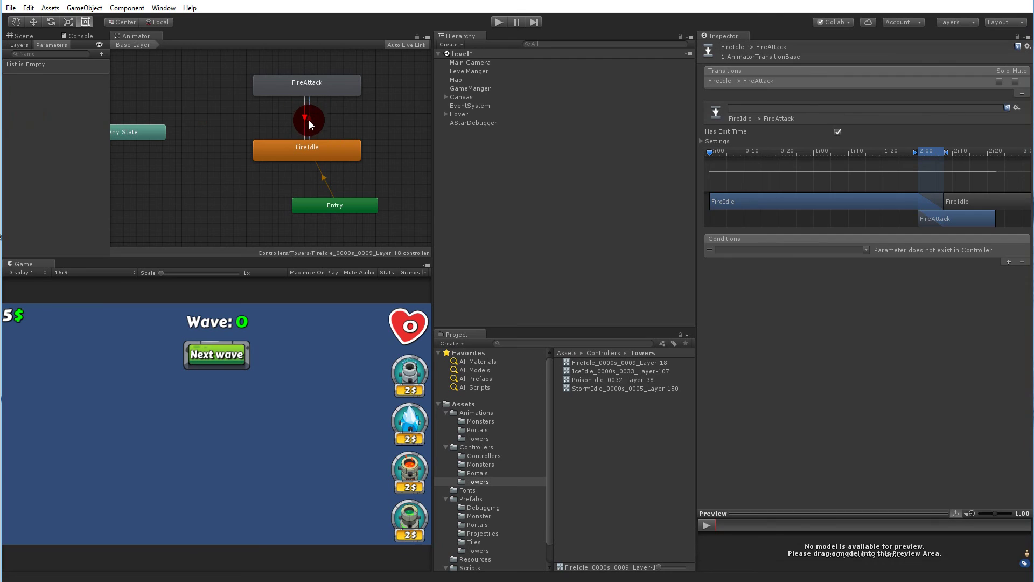
click(49, 46)
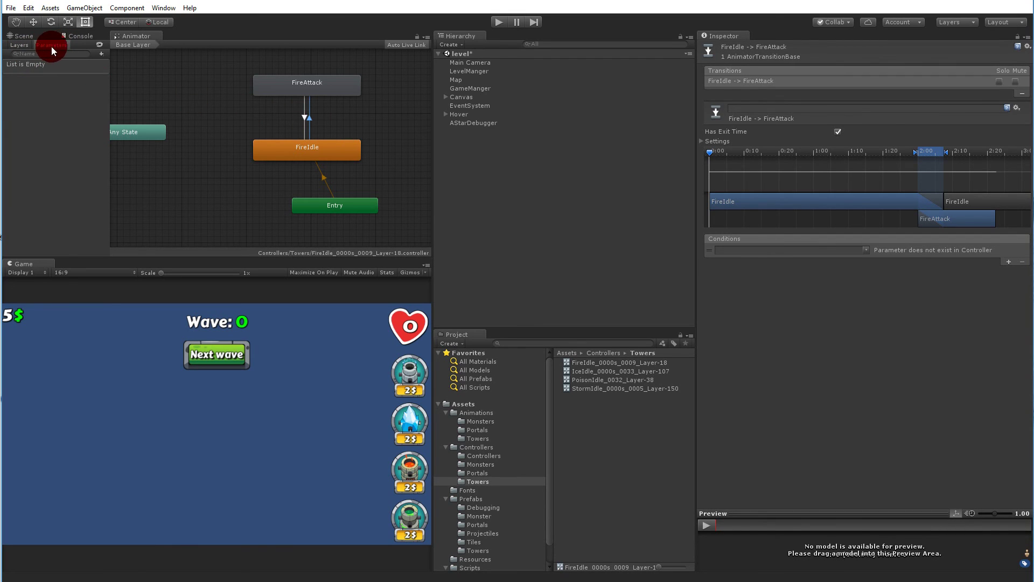
Add a trigger parameter named Attack to the animator.
click(101, 53)
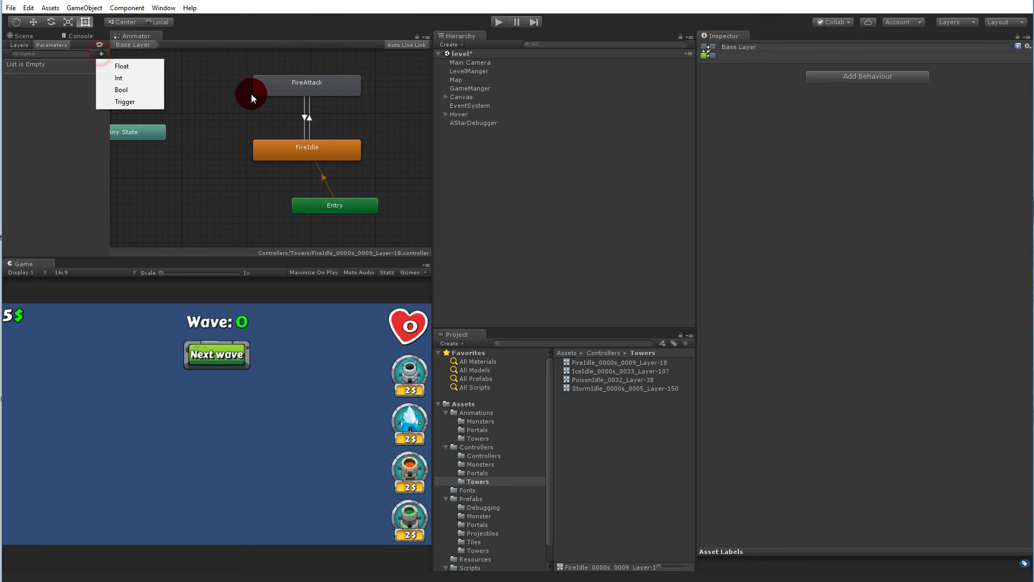
click(128, 103)
text(Attack)
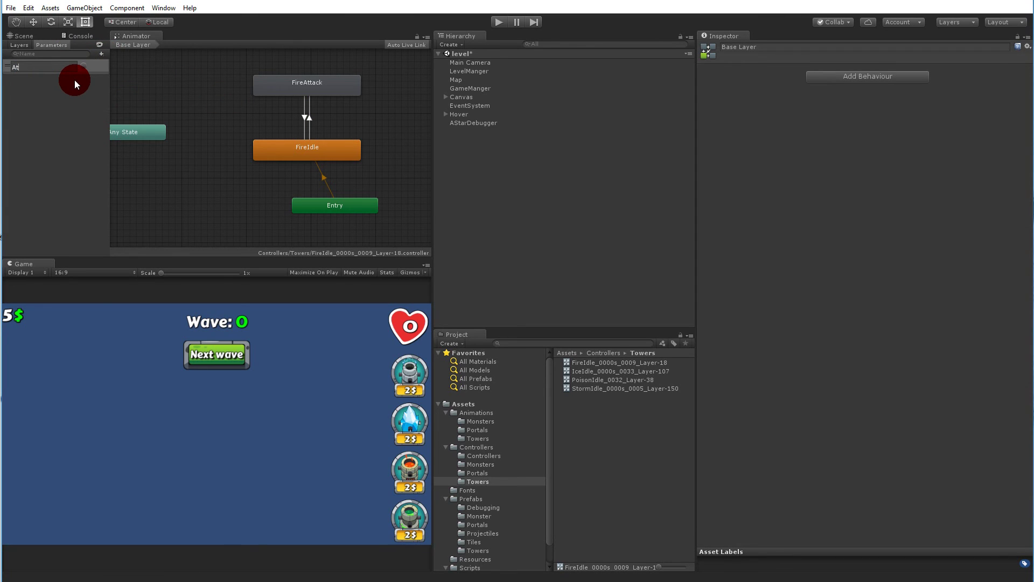
key(Return)
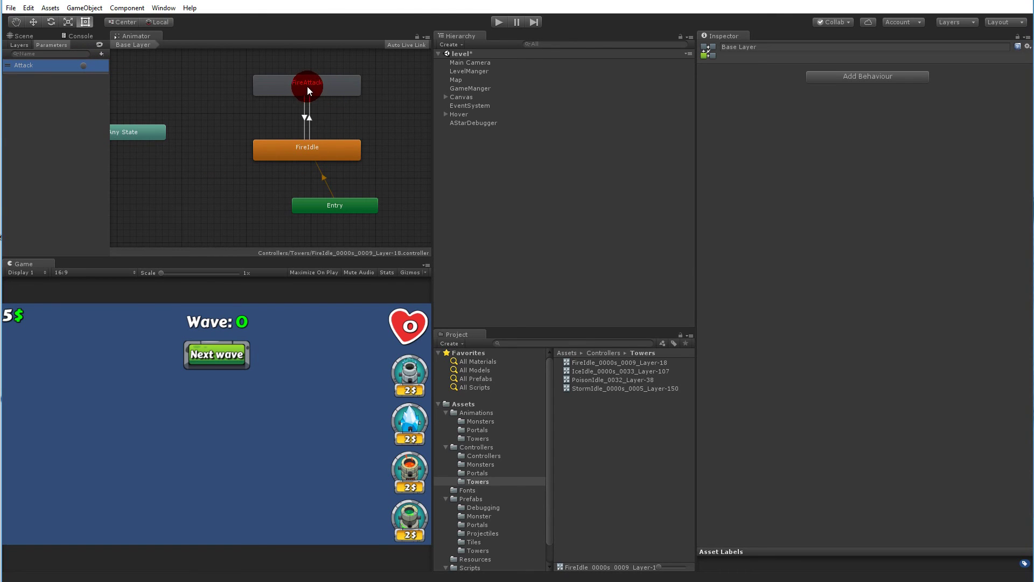
Set the FireIdle-to-FireAttack transition's condition to Attack.
click(308, 119)
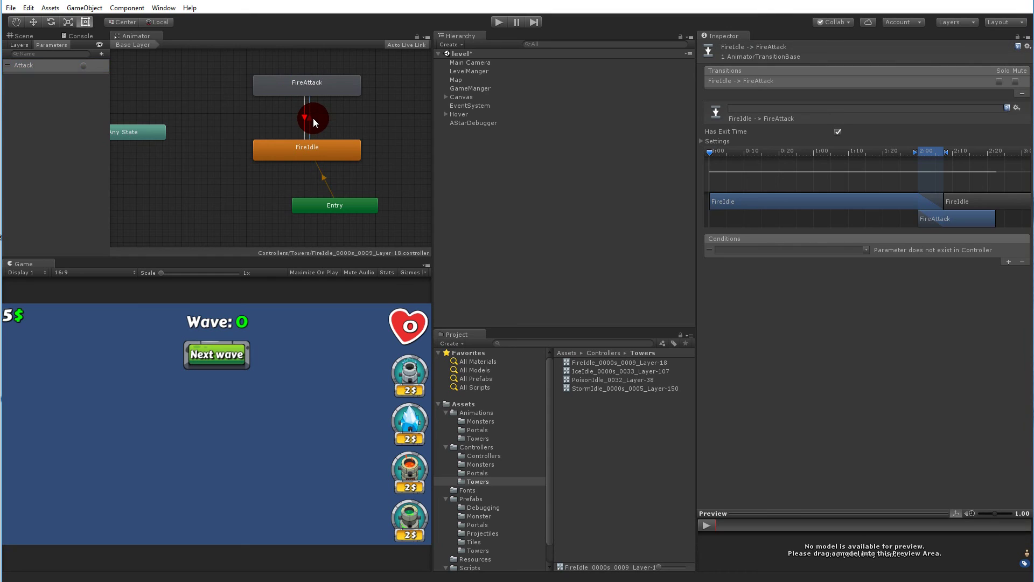
click(872, 250)
click(895, 262)
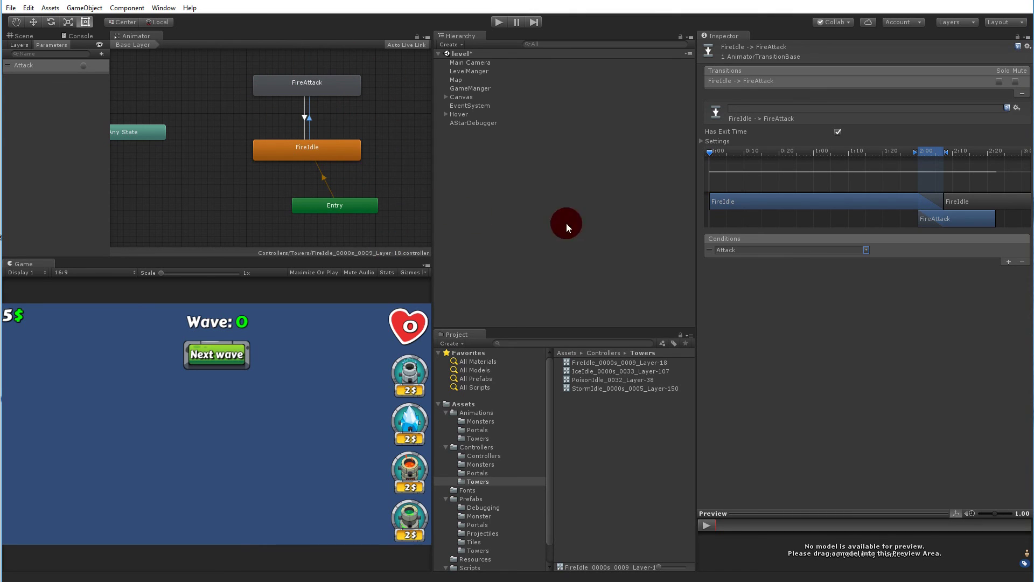
Turn off Has Exit Time and Fixed Duration and set Transition Duration (%) to 0.
click(837, 132)
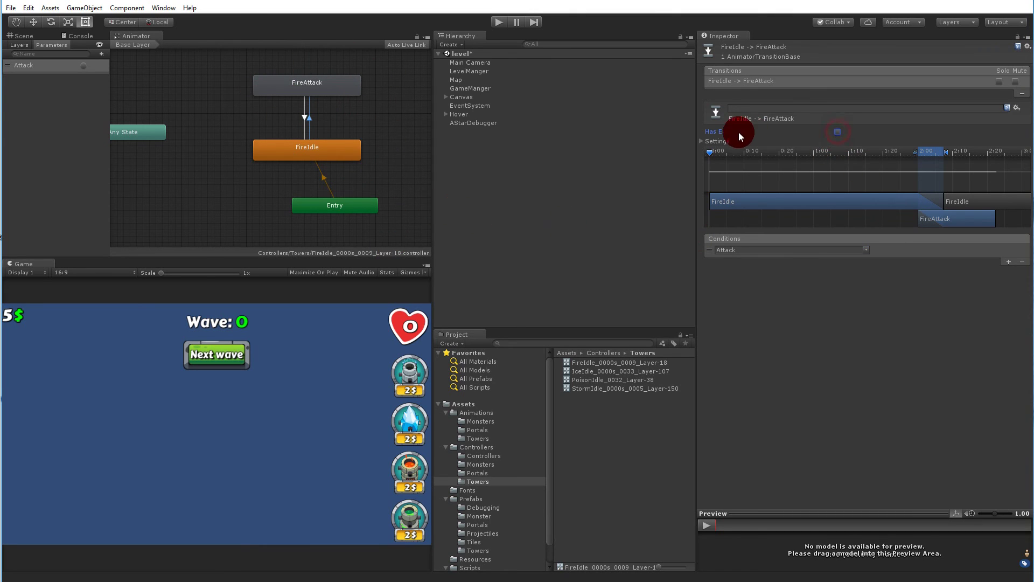
click(703, 142)
click(838, 161)
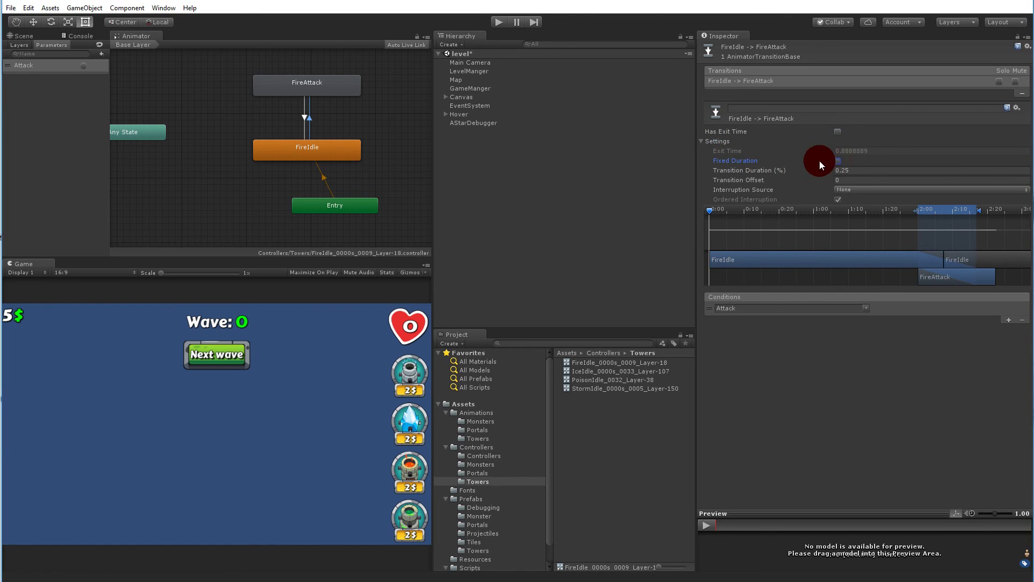
click(846, 170)
text(0)
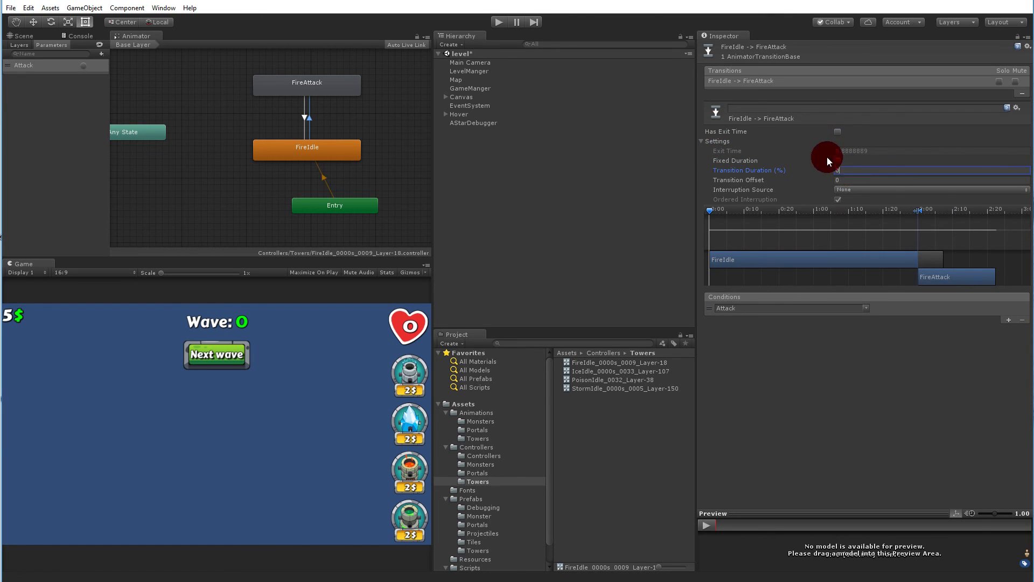
click(906, 354)
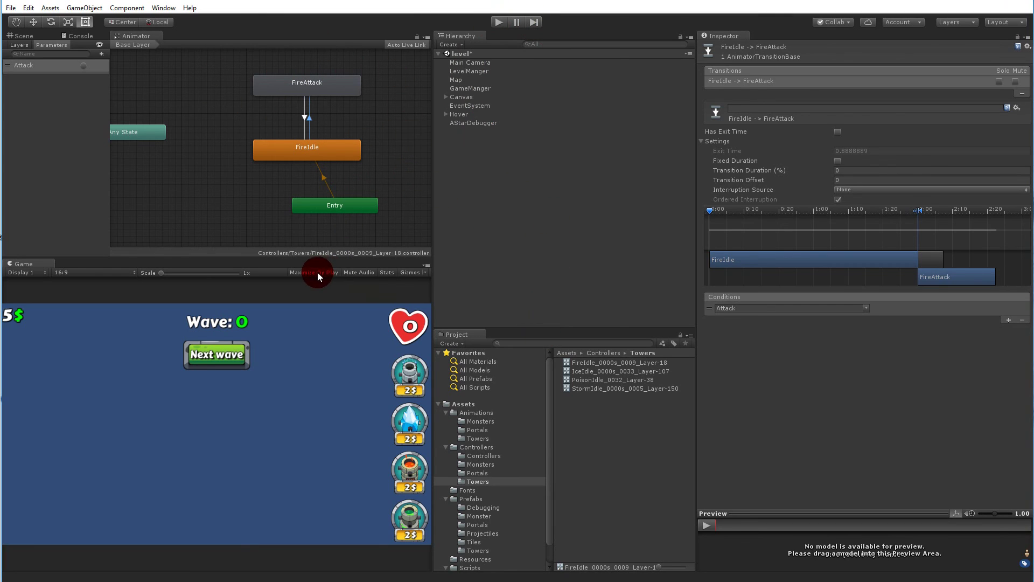
Enter Play mode, place a fire tower, and select it in the Animator.
click(499, 22)
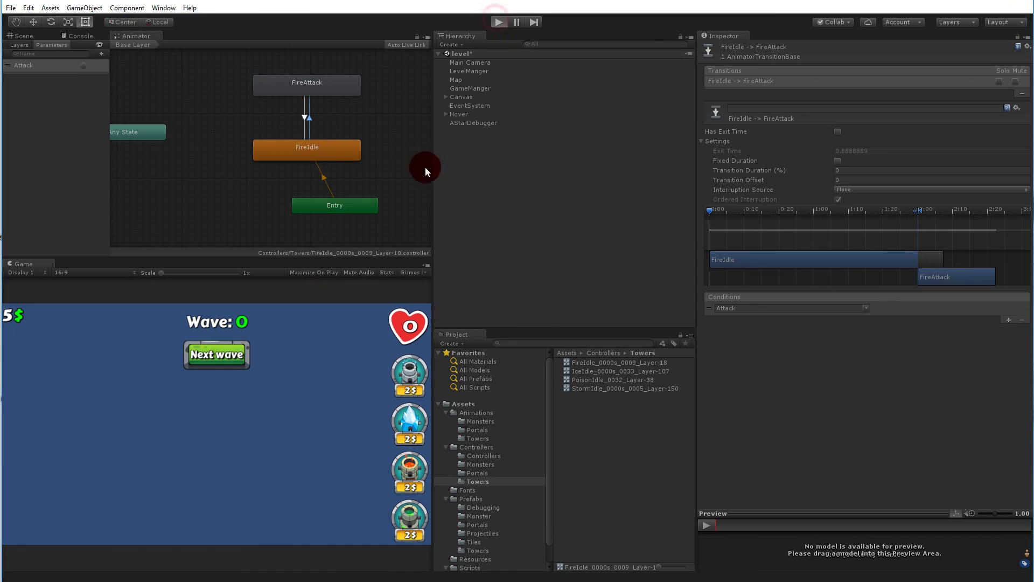
drag(408, 465, 118, 425)
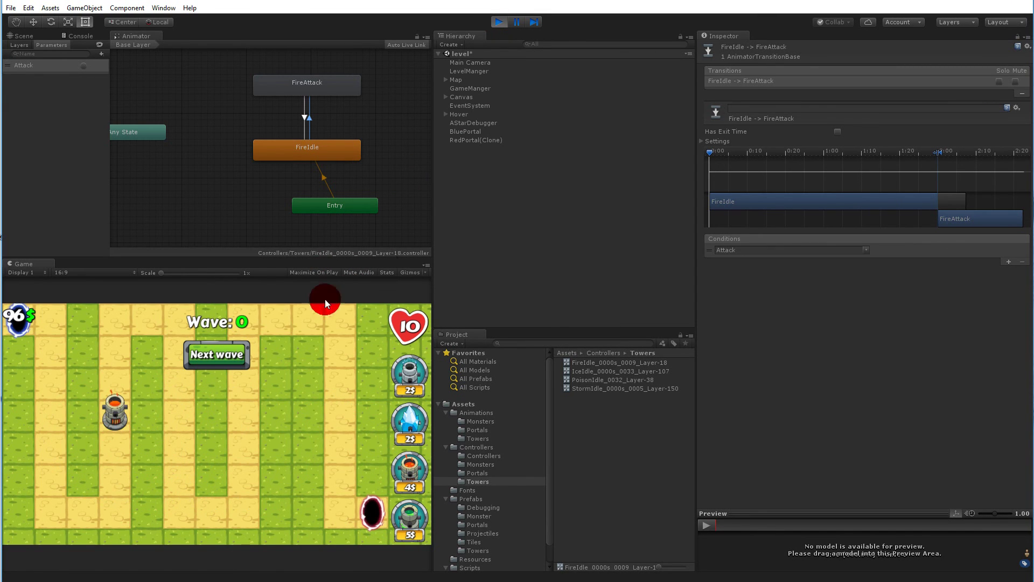
click(30, 37)
scroll(103, 63, down, 10)
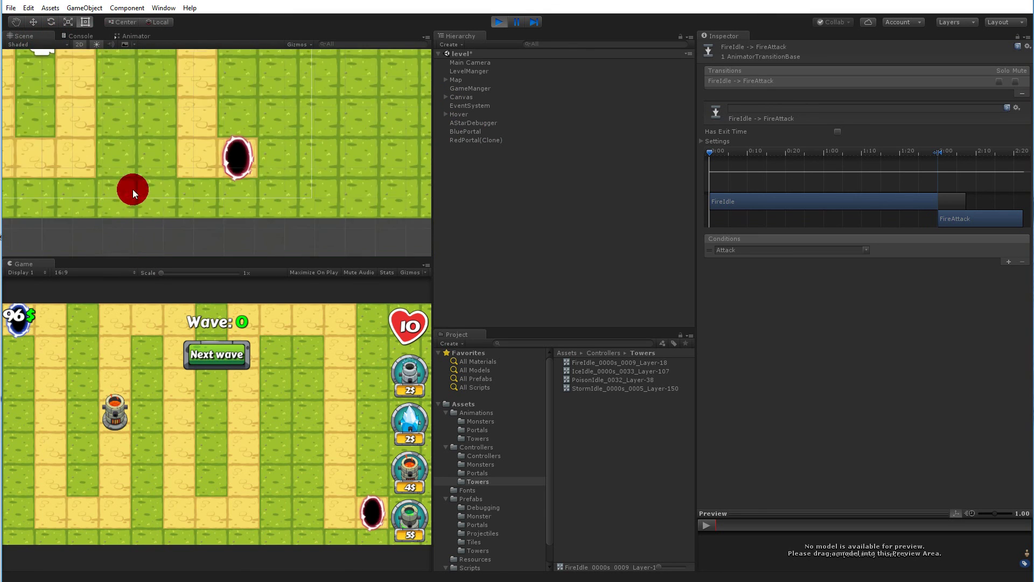
click(17, 74)
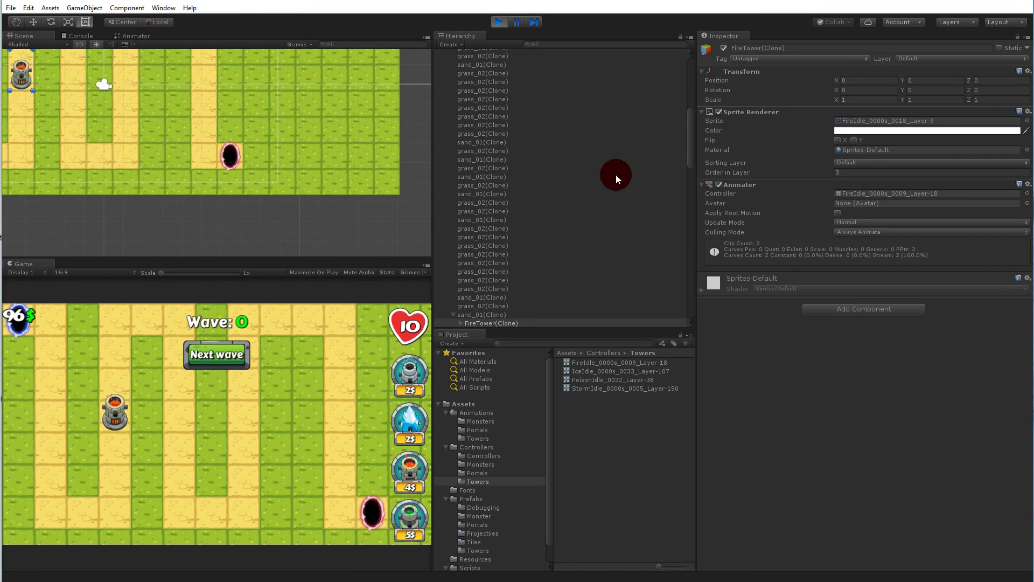
click(134, 35)
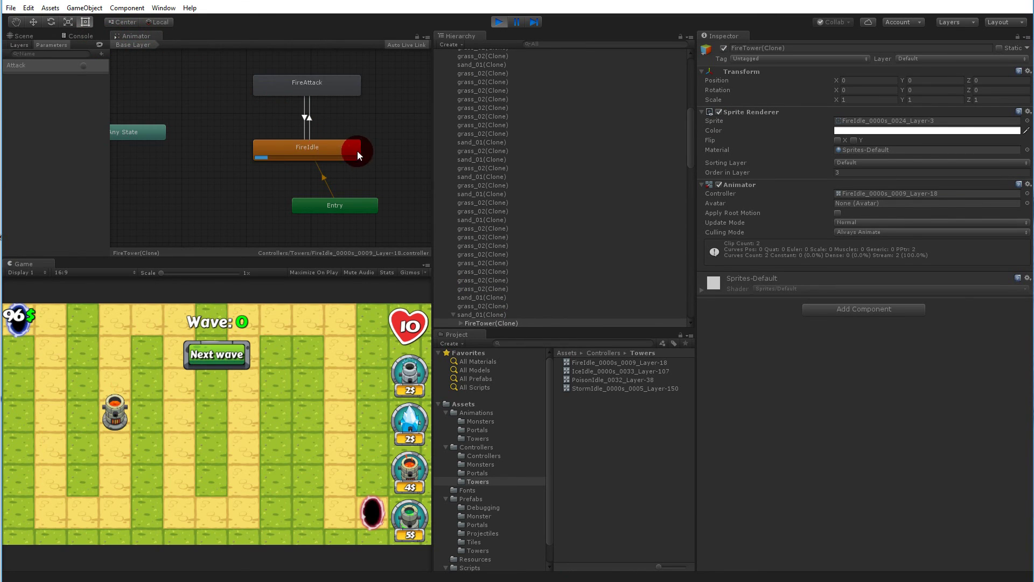
Fire the Attack trigger four times to play FireAttack.
click(87, 66)
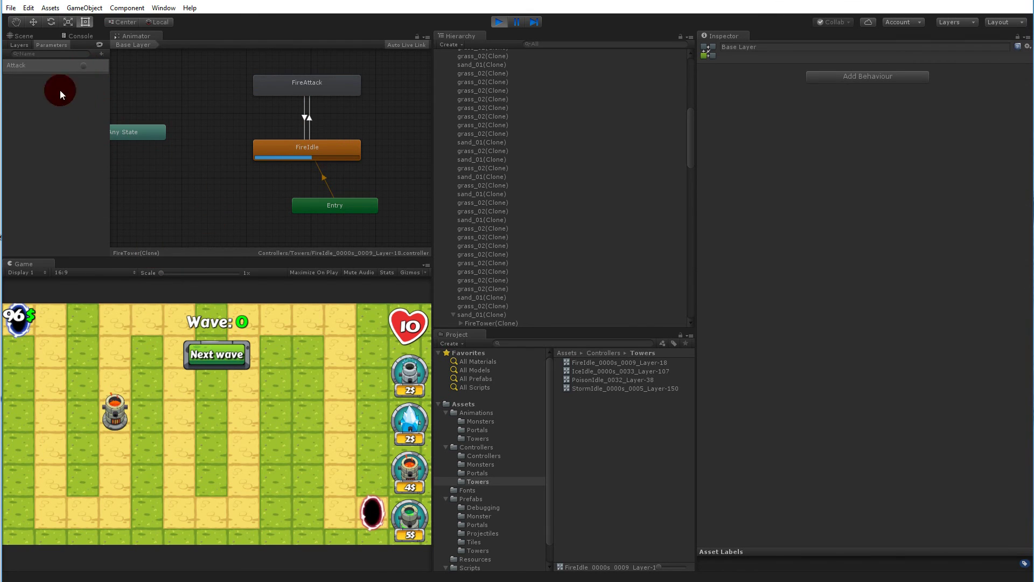
click(81, 65)
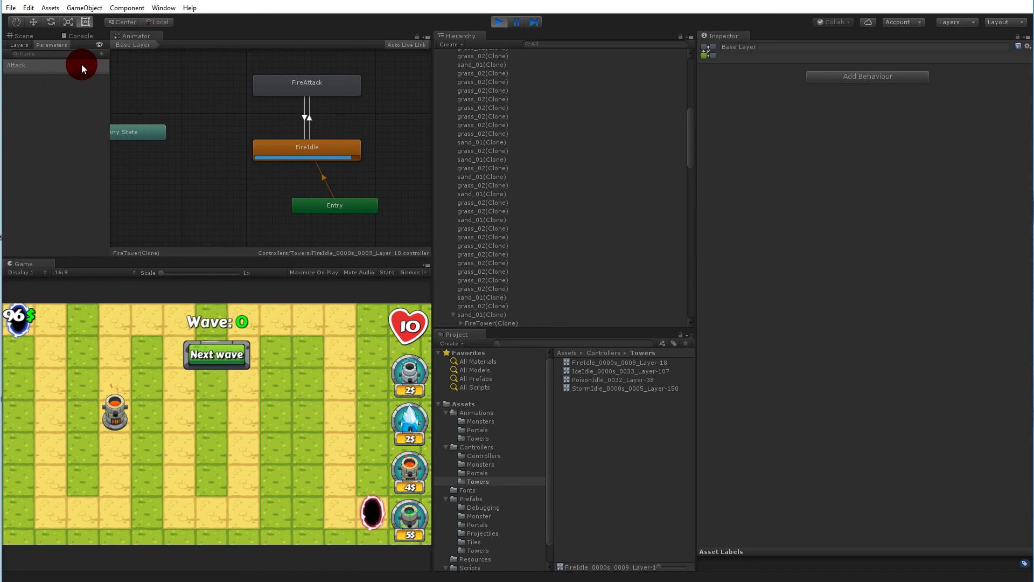
click(83, 66)
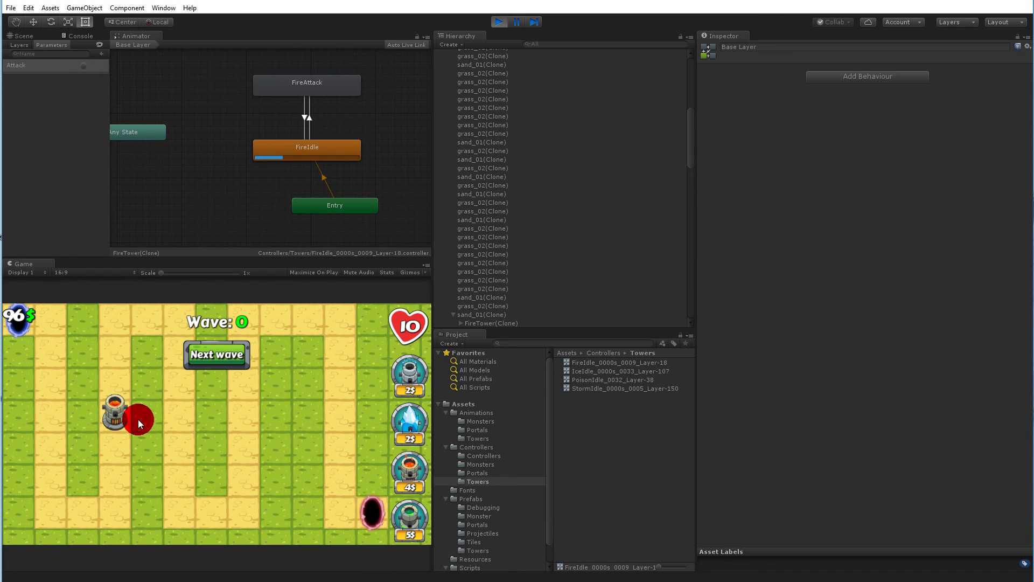
click(83, 65)
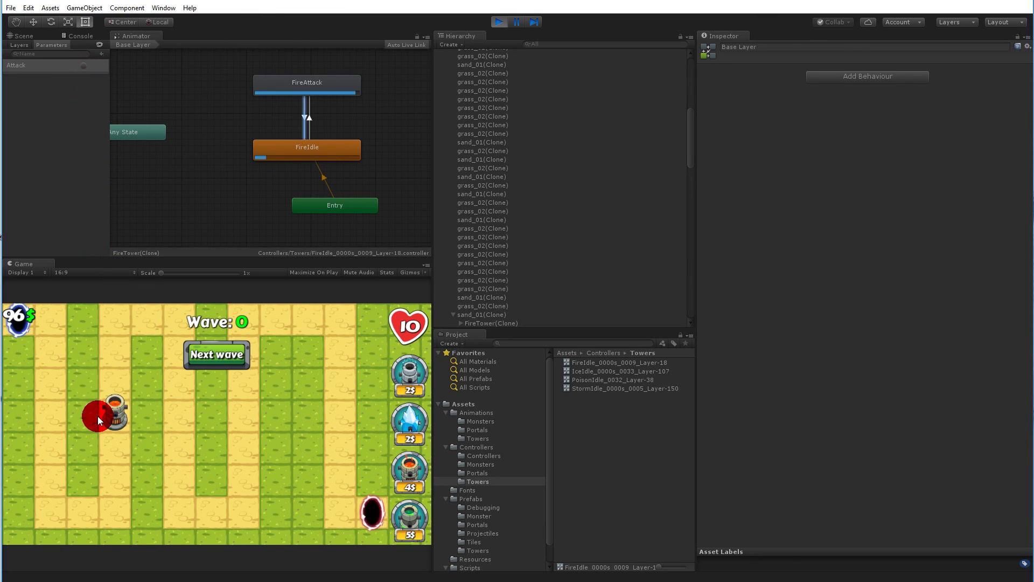